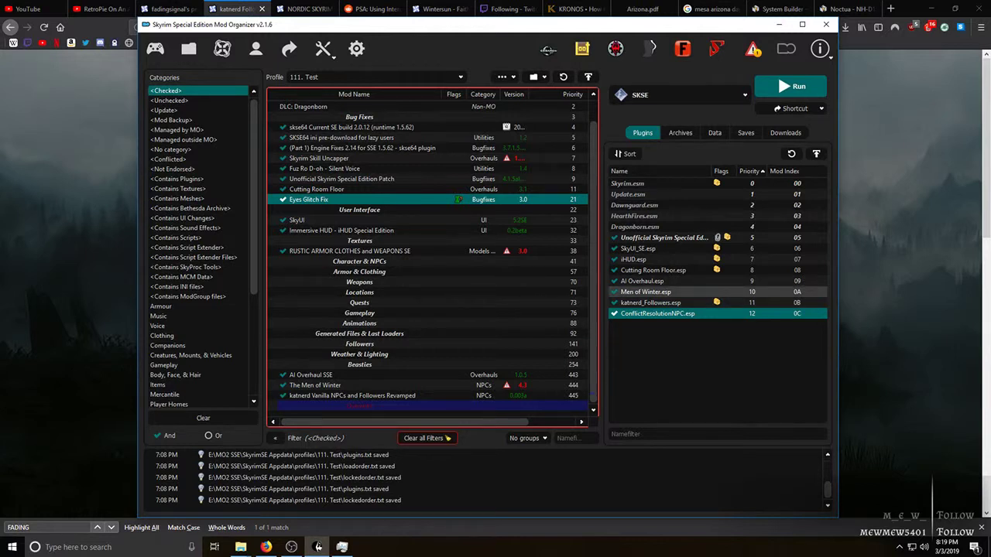
Compare the load order positions and source mods of katnerd_Followers.esp and Men of Winter.esp in the plugin list
{"action": "mouse_move", "coordinate": [654, 293]}
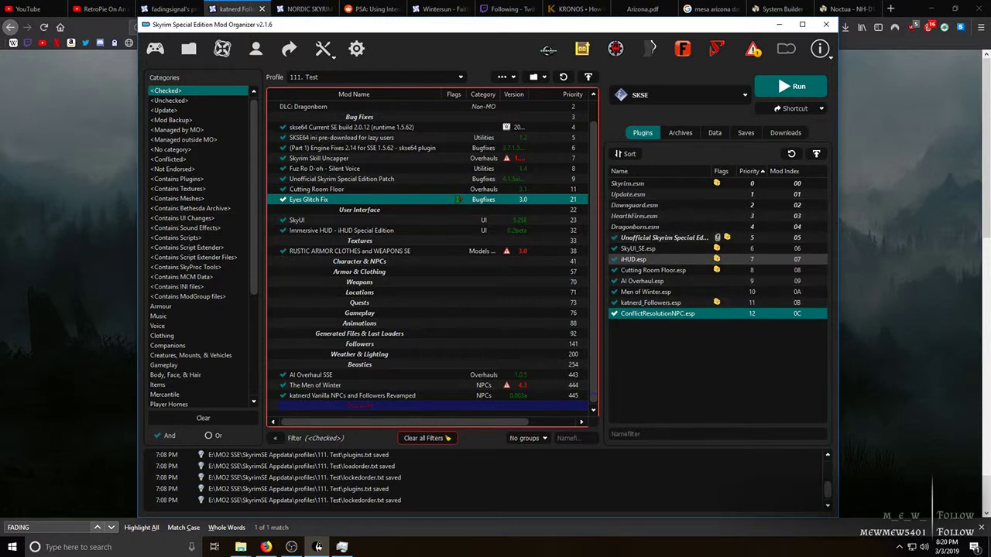
{"action": "left_click", "coordinate": [651, 302]}
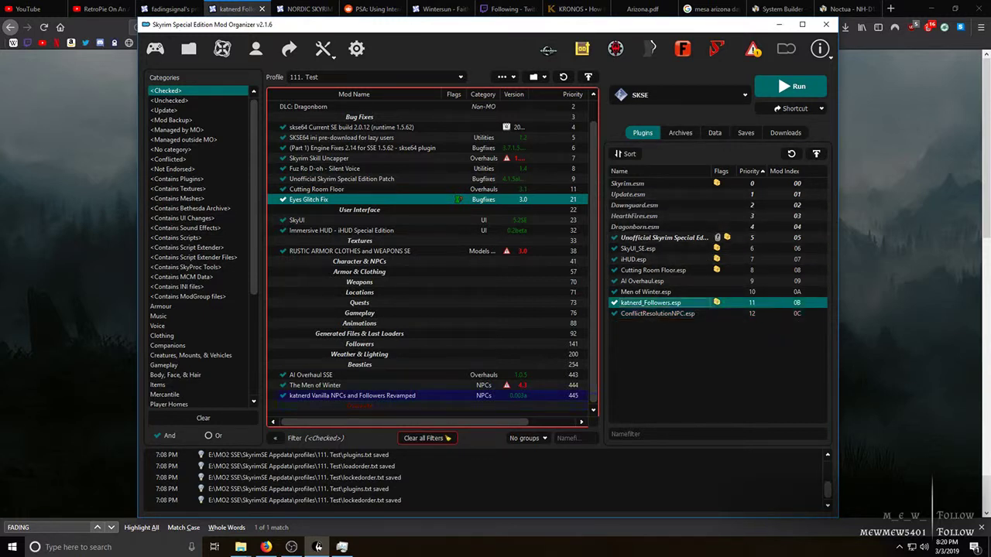
{"action": "left_click", "coordinate": [645, 292]}
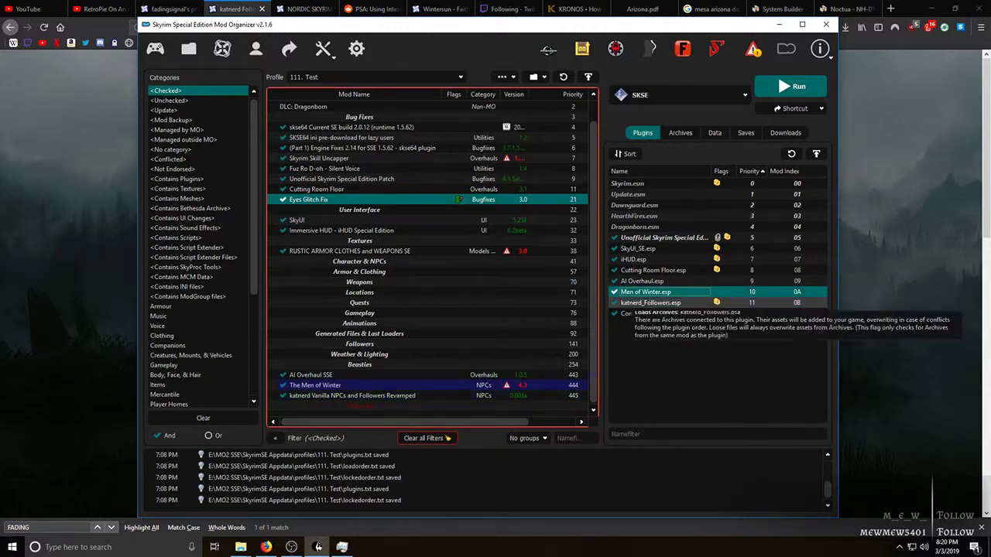
{"action": "left_click", "coordinate": [650, 302]}
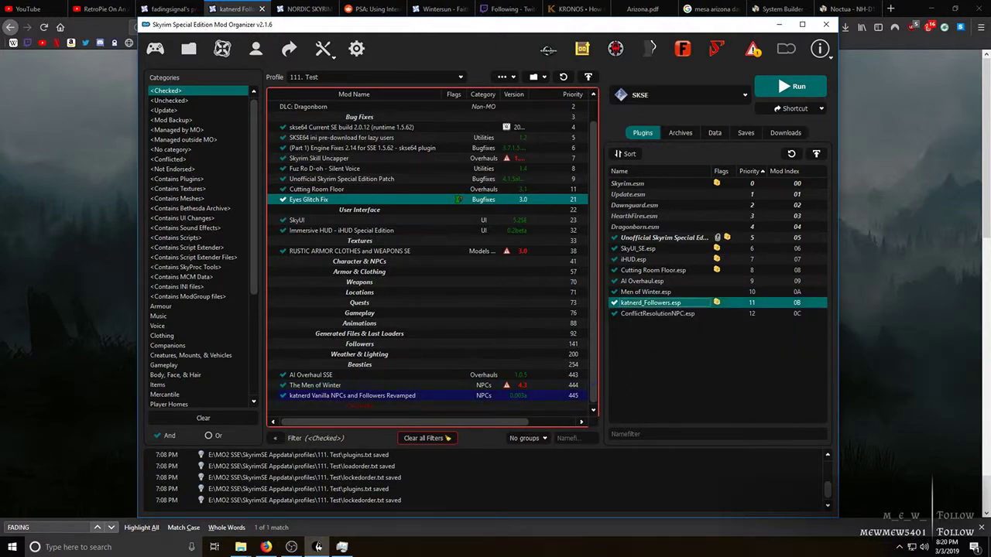
{"action": "left_click", "coordinate": [645, 292]}
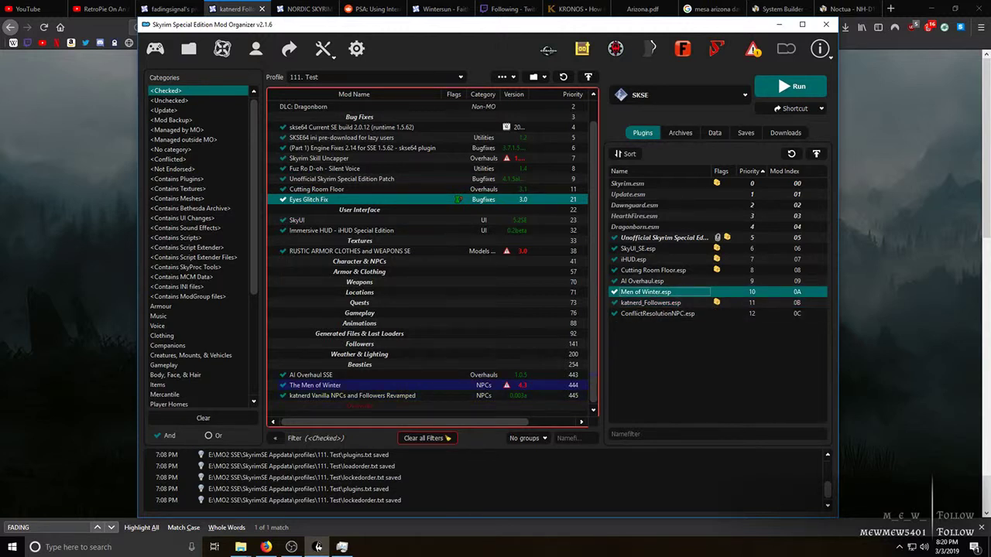
{"action": "left_click", "coordinate": [650, 303]}
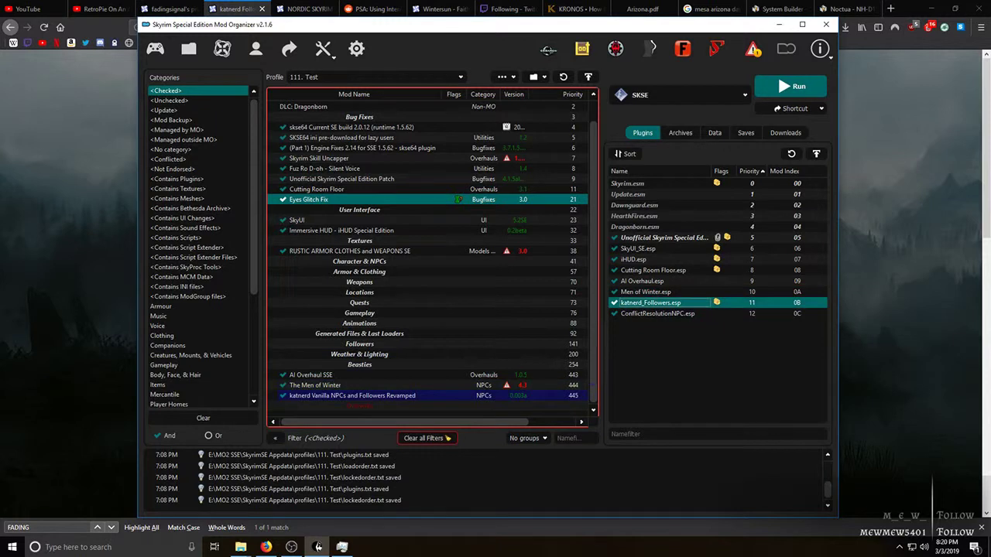
{"action": "mouse_move", "coordinate": [650, 304]}
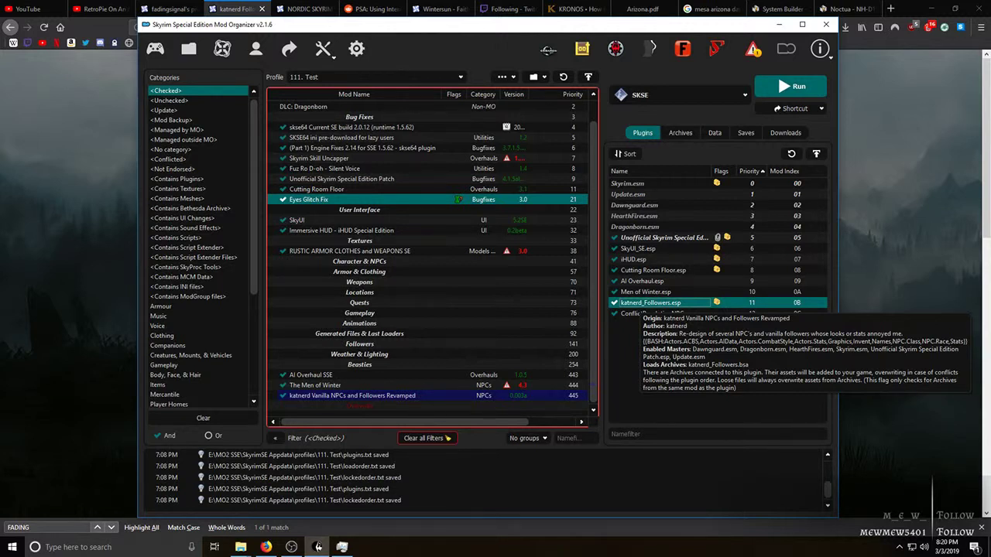
{"action": "left_click", "coordinate": [644, 293]}
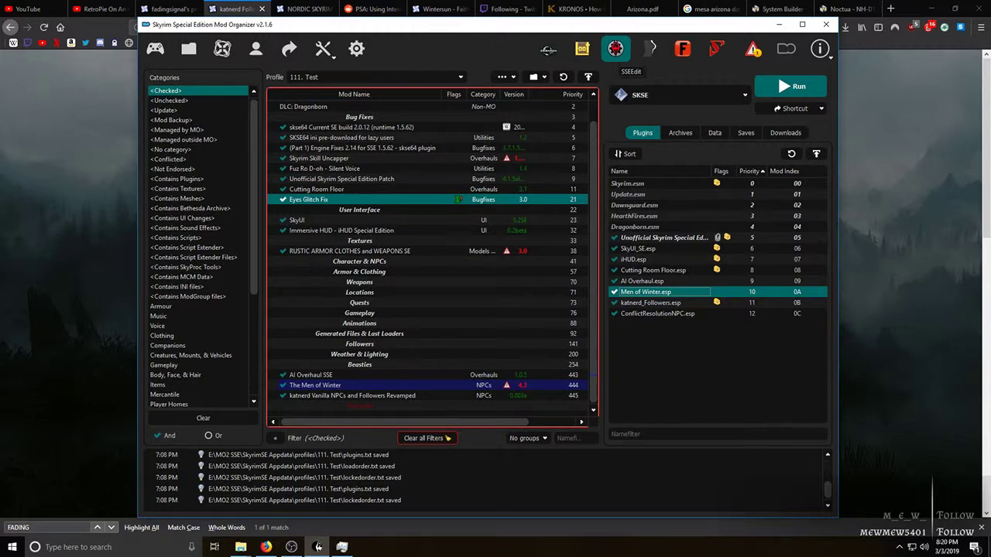
Launch SSEEdit with all active plugins loaded and complete the ModGroups selection for Cutting Room Floor
{"action": "left_click", "coordinate": [616, 48]}
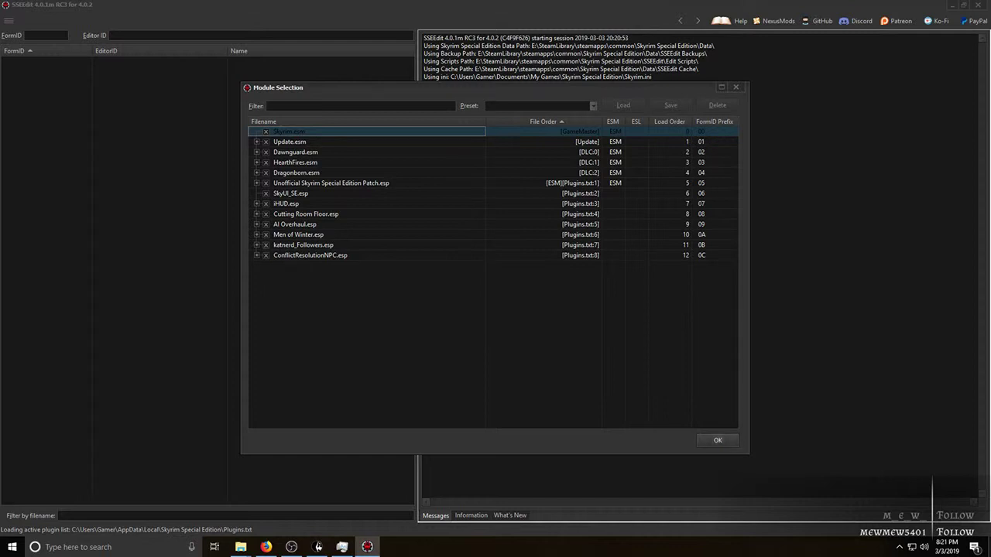
{"action": "left_click", "coordinate": [718, 440]}
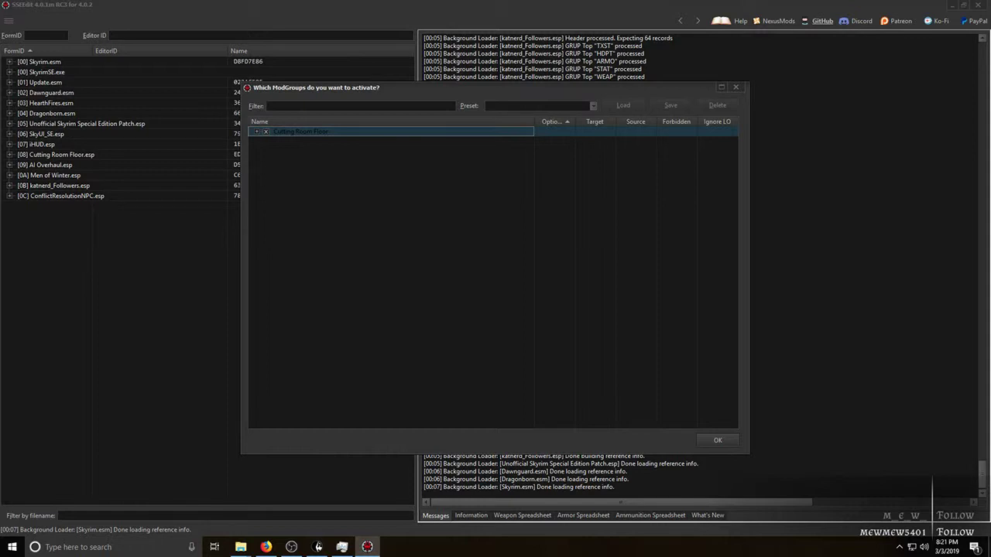
{"action": "left_click", "coordinate": [266, 132]}
{"action": "key", "text": "Return"}
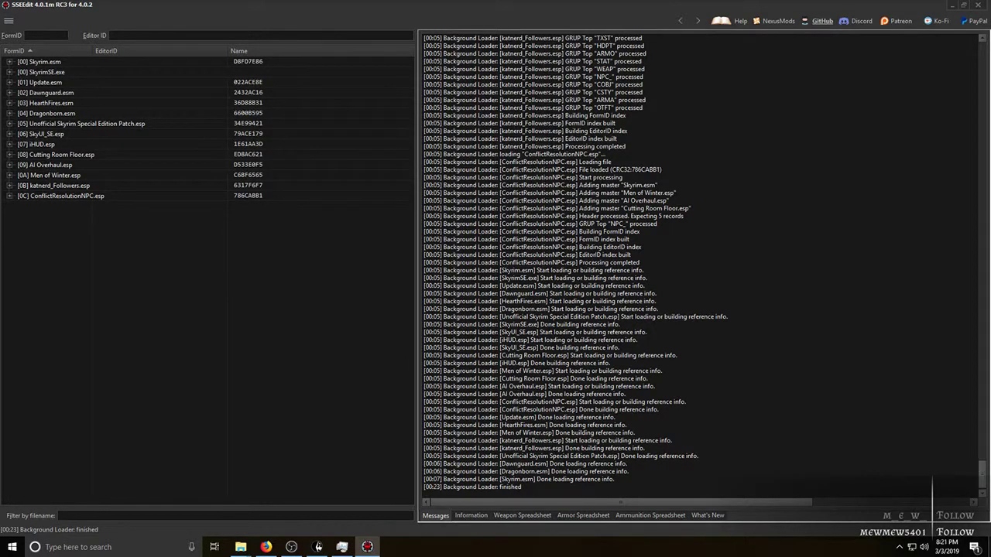
Open Sven's record in the Non-Player Character (Actor) group of katnerd_Followers.esp
{"action": "left_click", "coordinate": [59, 186]}
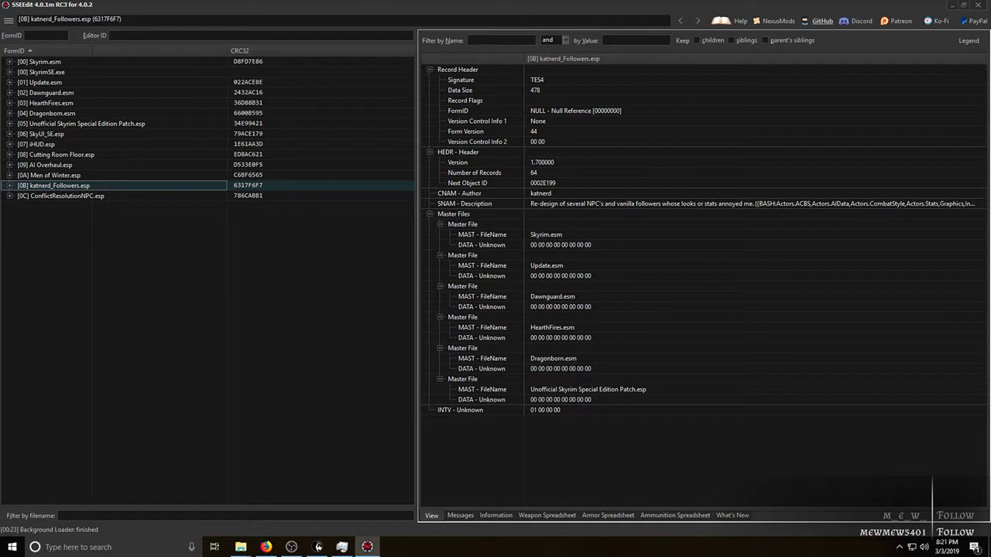
{"action": "key", "text": "Right"}
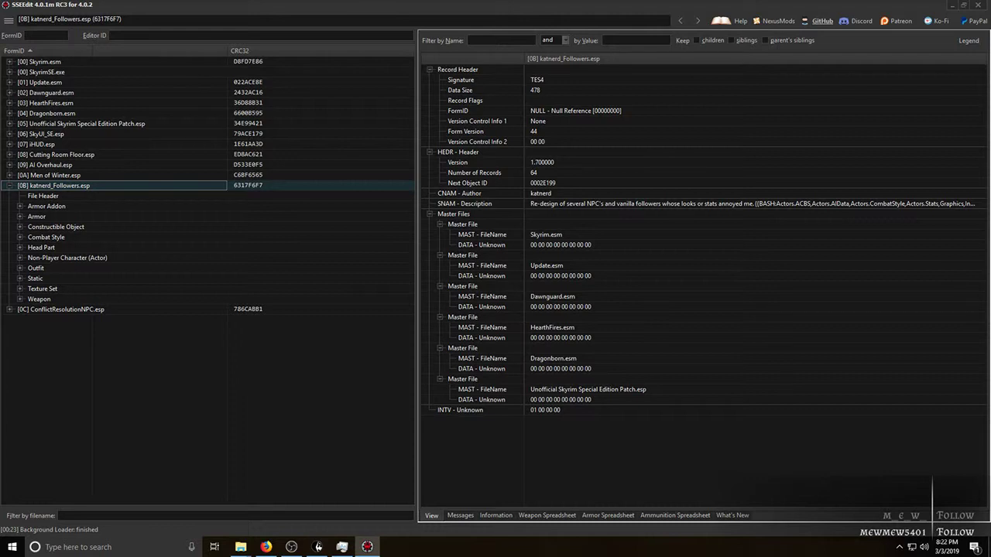
{"action": "left_click", "coordinate": [20, 258]}
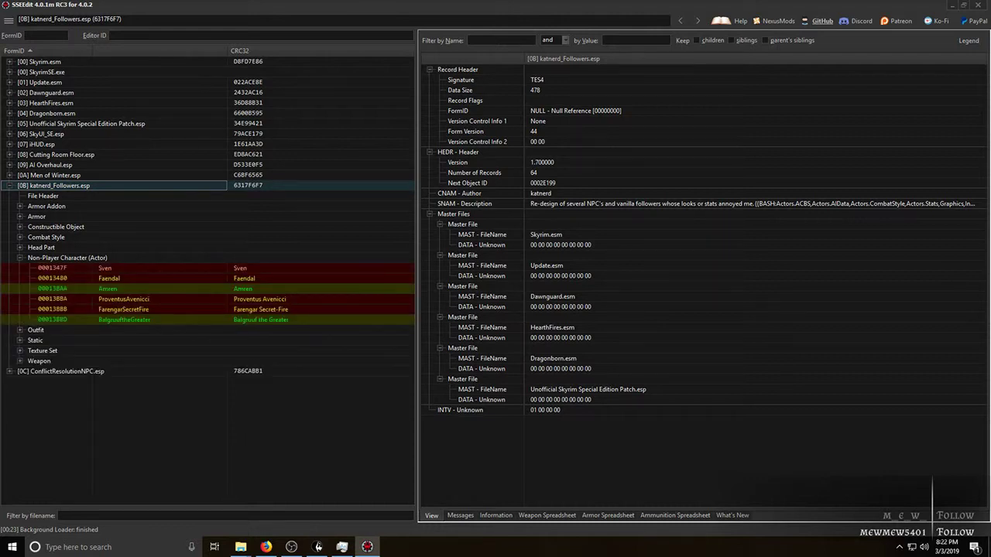
{"action": "right_click", "coordinate": [532, 226]}
{"action": "left_click", "coordinate": [577, 234]}
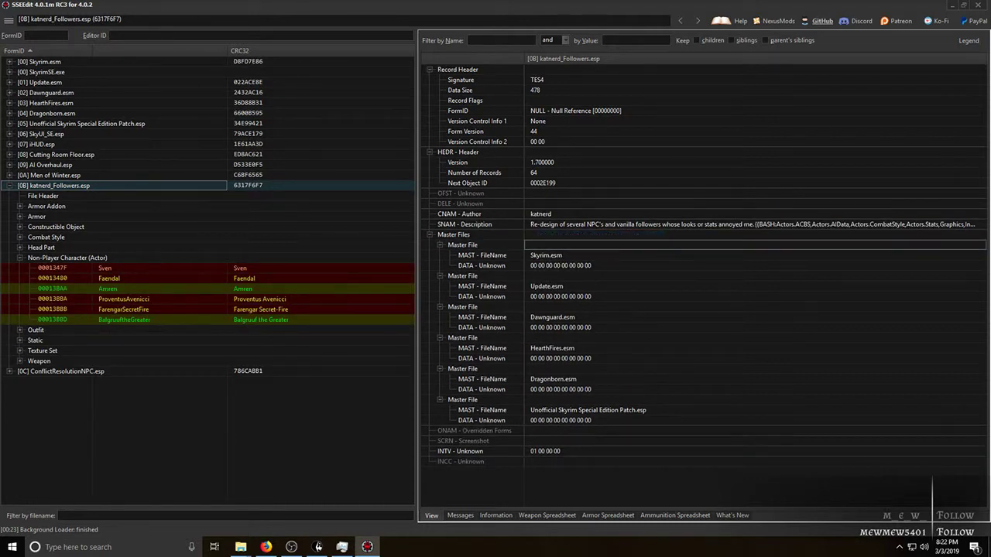
{"action": "left_click", "coordinate": [53, 268]}
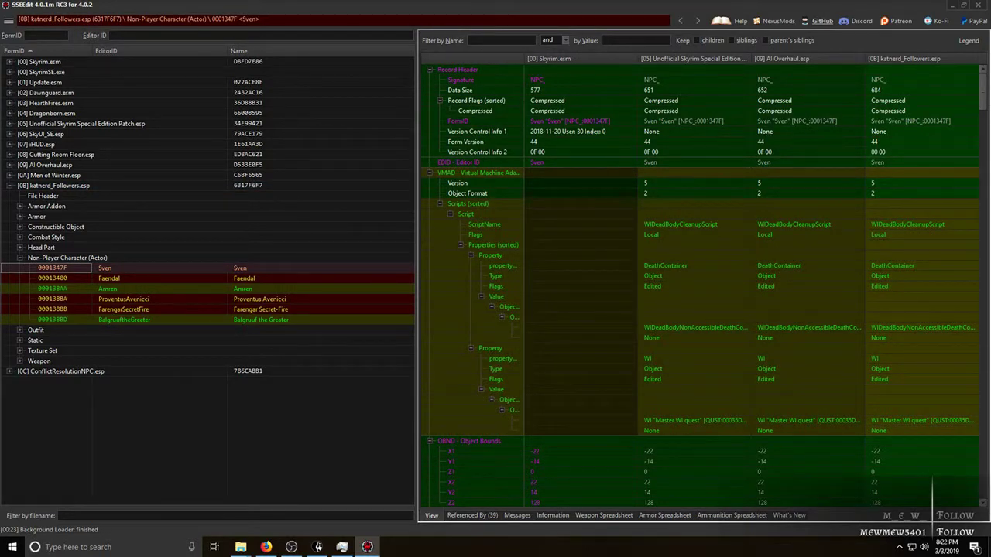
Hide the no conflict and empty rows in the comparison of Sven's record
{"action": "left_click", "coordinate": [807, 80]}
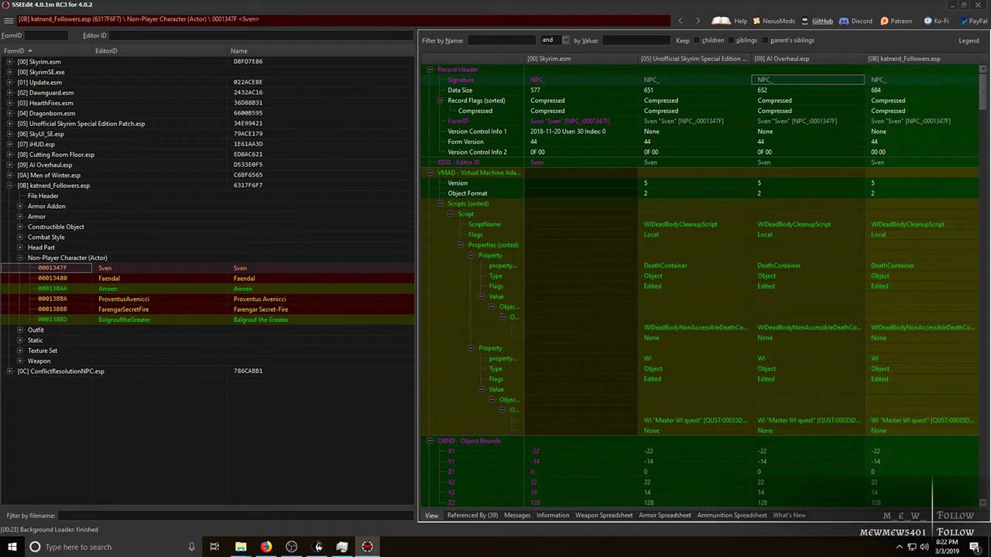
{"action": "left_click", "coordinate": [807, 286]}
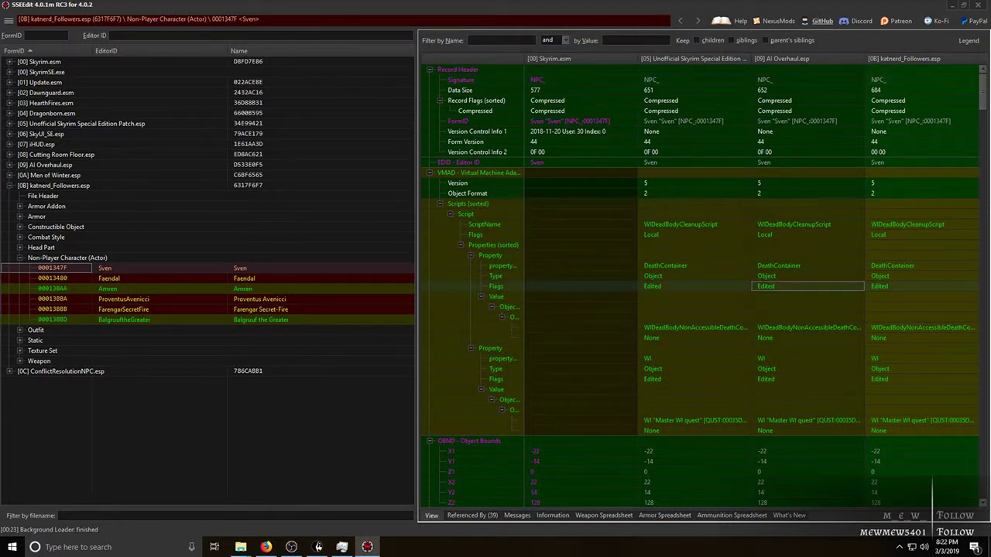
{"action": "right_click", "coordinate": [802, 245]}
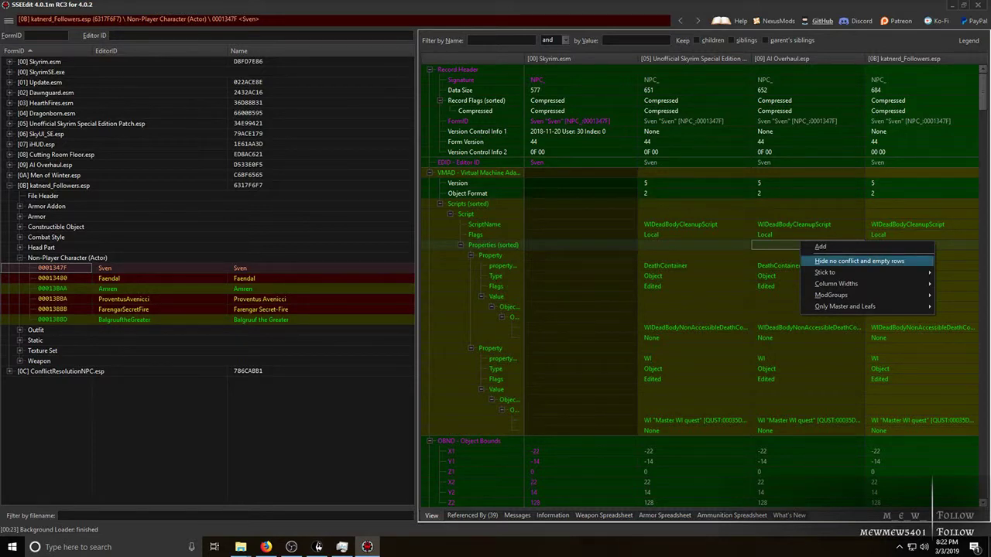
{"action": "left_click", "coordinate": [859, 261]}
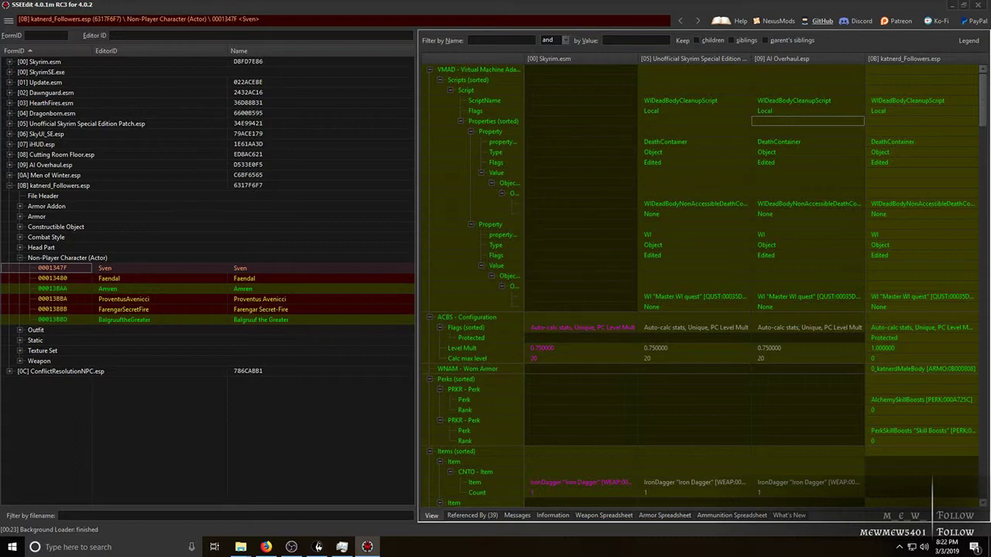
Look through Sven's record from configuration to tint layers for fields that differ between the plugins
{"action": "scroll", "coordinate": [704, 286], "scroll_direction": "down", "scroll_amount": 6}
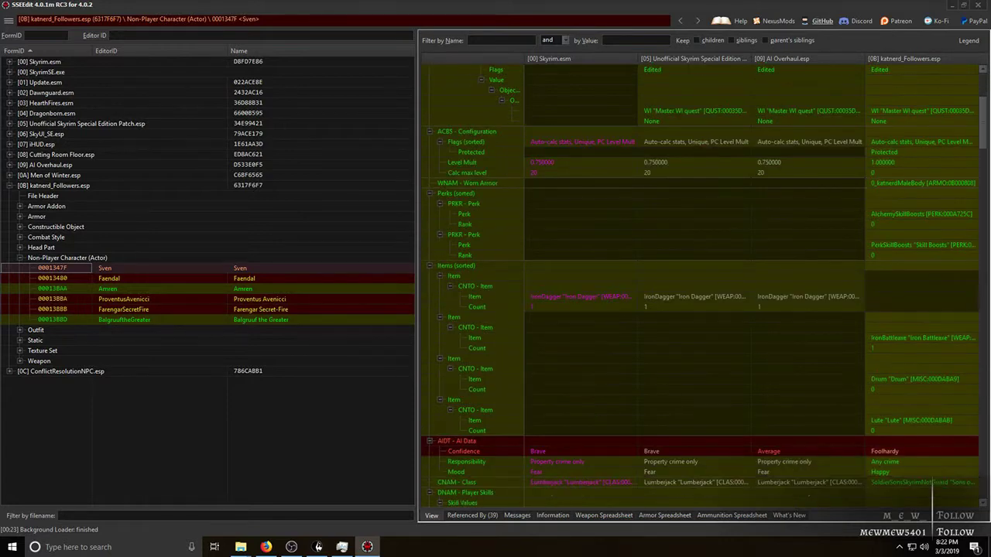
{"action": "scroll", "coordinate": [700, 286], "scroll_direction": "down", "scroll_amount": 5}
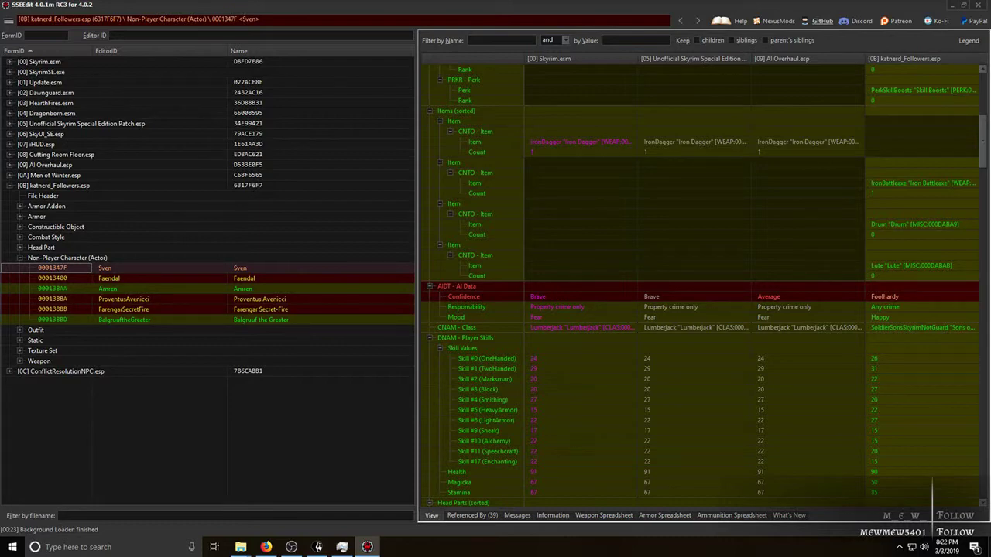
{"action": "scroll", "coordinate": [700, 286], "scroll_direction": "down", "scroll_amount": 14}
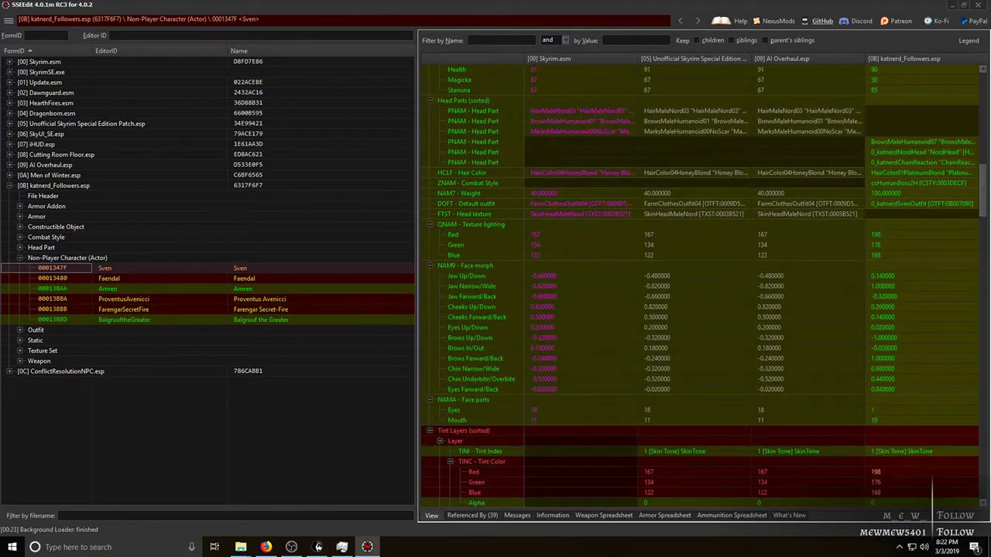
{"action": "scroll", "coordinate": [701, 287], "scroll_direction": "down", "scroll_amount": 10}
{"action": "scroll", "coordinate": [701, 286], "scroll_direction": "up", "scroll_amount": 17}
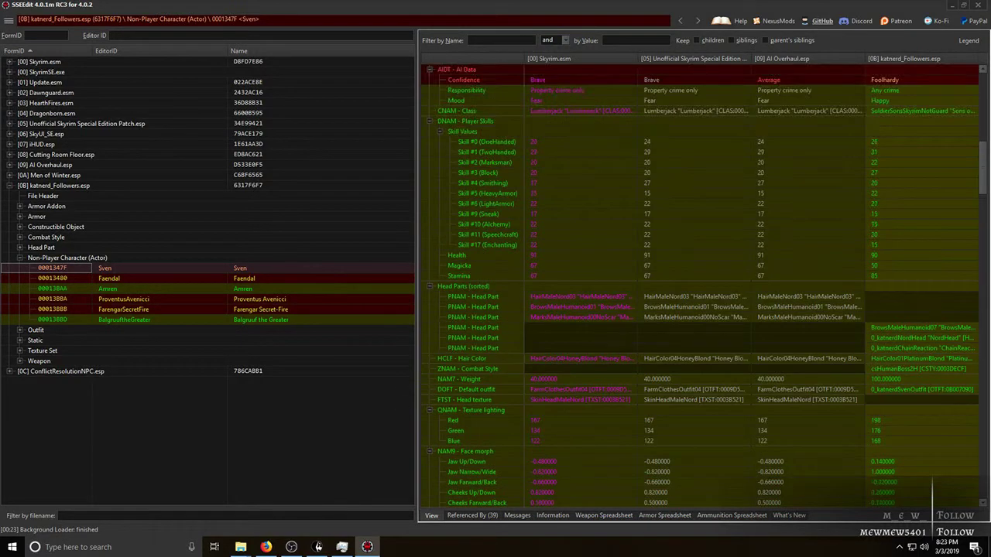
{"action": "scroll", "coordinate": [700, 287], "scroll_direction": "up", "scroll_amount": 5}
{"action": "scroll", "coordinate": [701, 286], "scroll_direction": "up", "scroll_amount": 6}
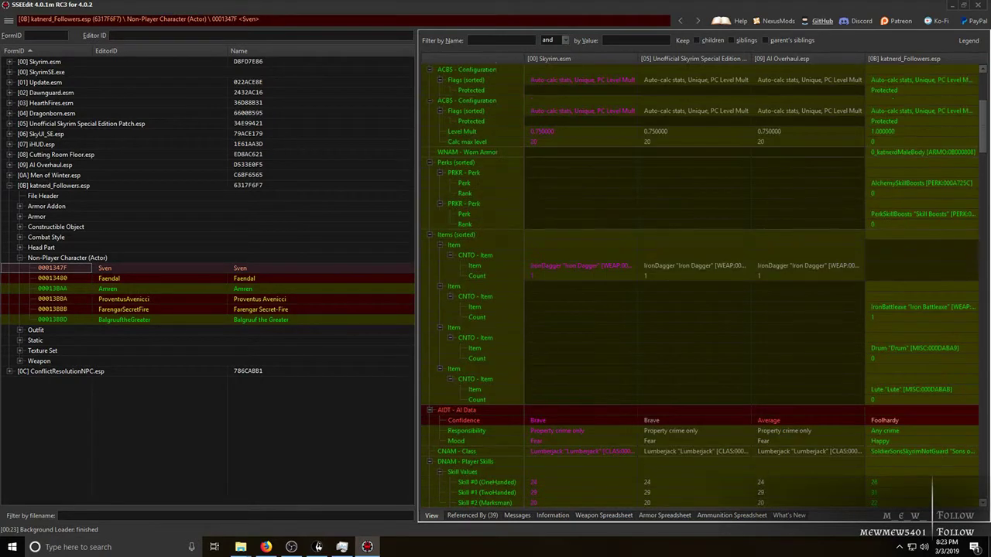
{"action": "scroll", "coordinate": [701, 286], "scroll_direction": "down", "scroll_amount": 5}
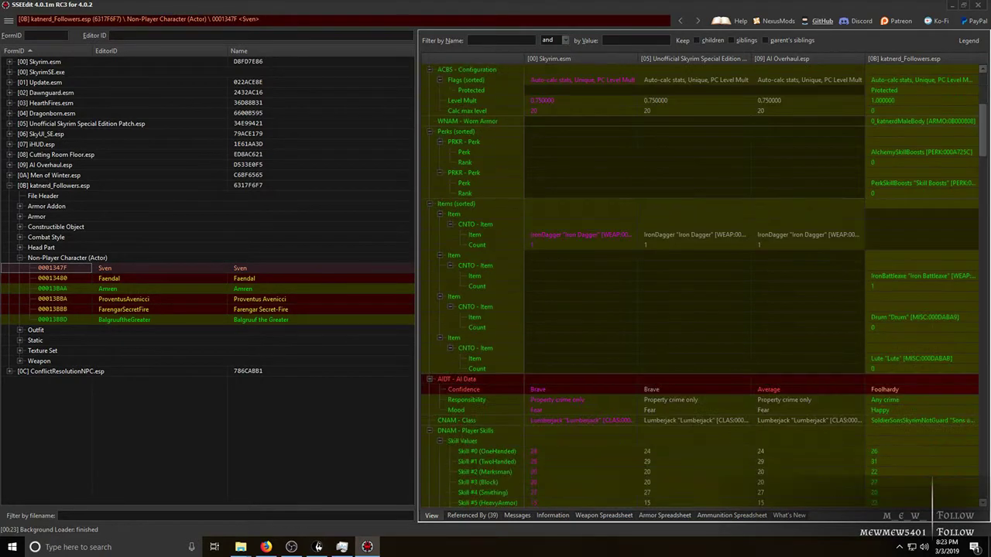
Compare Sven's AI Data Confidence between AI Overhaul.esp and katnerd_Followers.esp, and review the surrounding perks, items and skills
{"action": "left_click", "coordinate": [774, 266]}
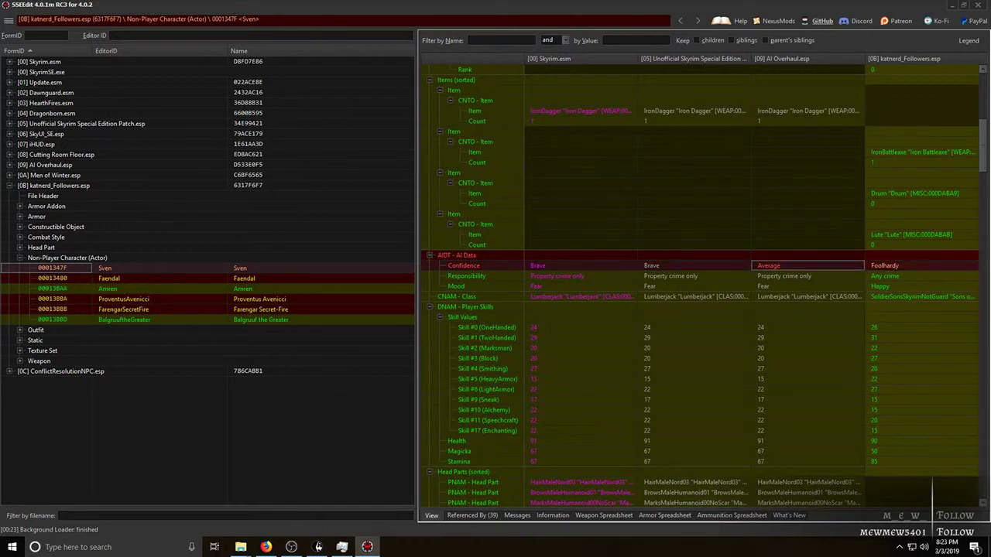
{"action": "left_click", "coordinate": [921, 255]}
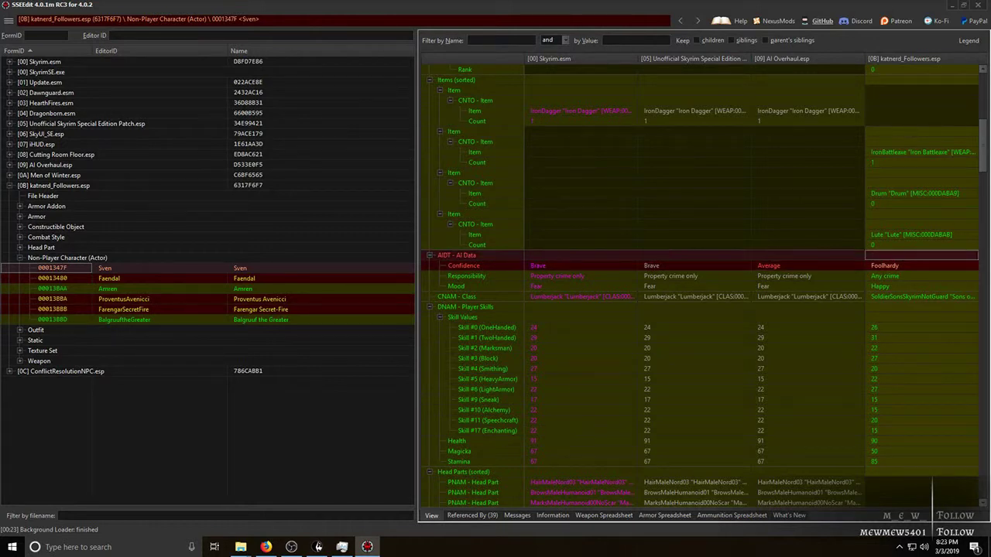
{"action": "left_click", "coordinate": [901, 265]}
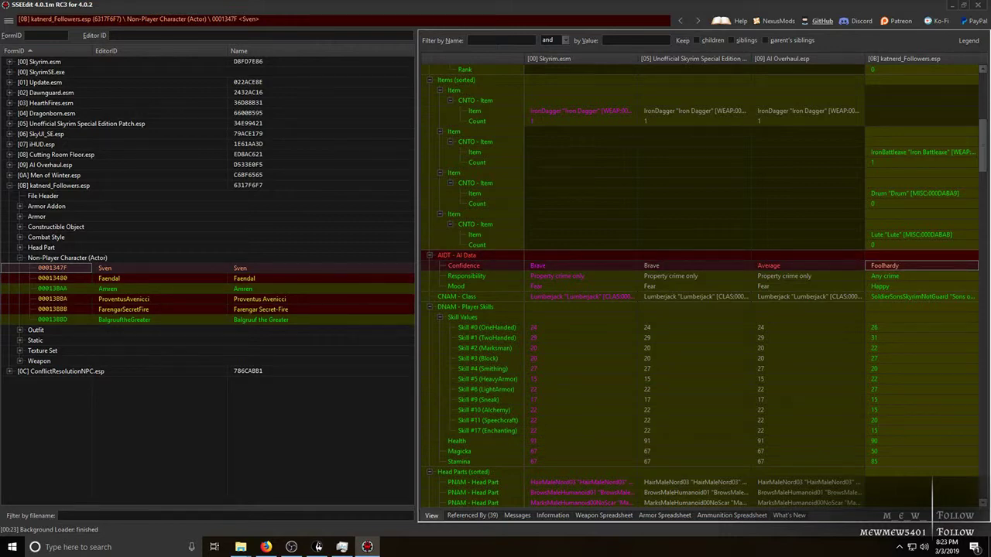
{"action": "scroll", "coordinate": [697, 286], "scroll_direction": "down", "scroll_amount": 3}
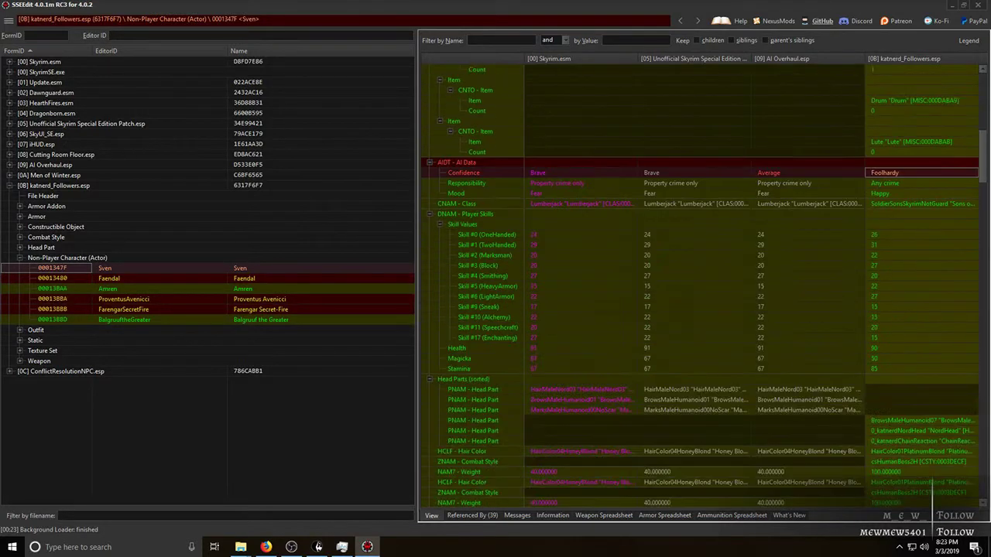
{"action": "scroll", "coordinate": [696, 286], "scroll_direction": "up", "scroll_amount": 6}
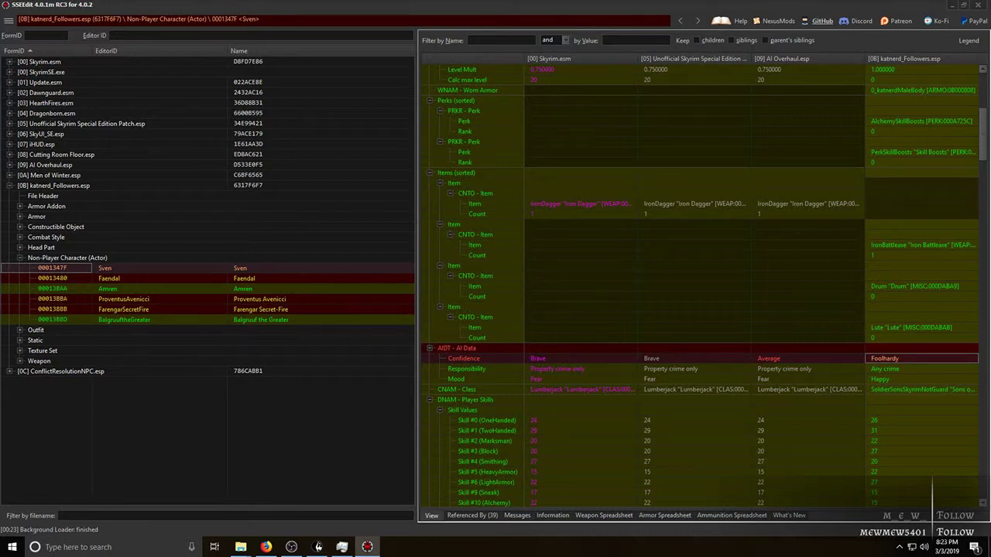
{"action": "scroll", "coordinate": [697, 286], "scroll_direction": "up", "scroll_amount": 7}
{"action": "scroll", "coordinate": [696, 286], "scroll_direction": "down", "scroll_amount": 5}
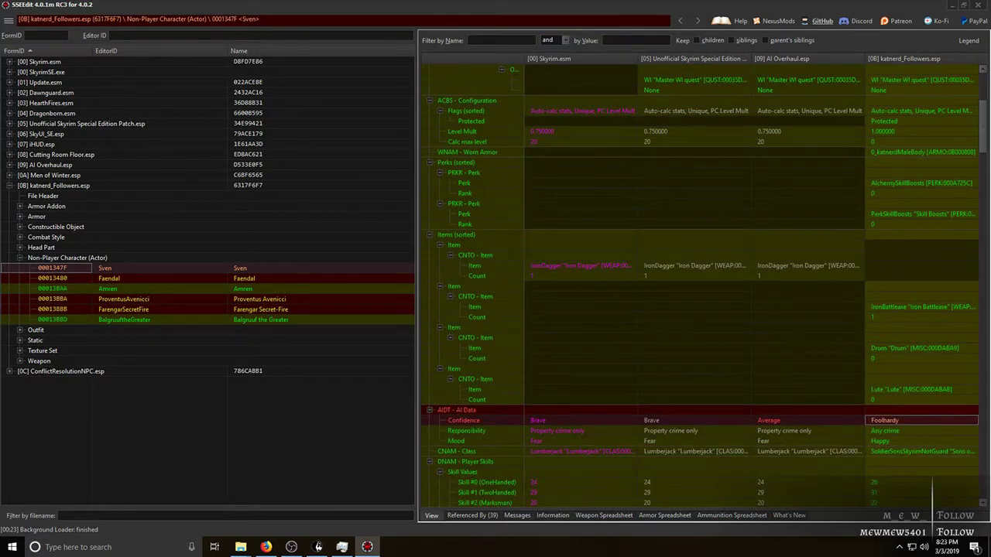
{"action": "scroll", "coordinate": [696, 287], "scroll_direction": "up", "scroll_amount": 7}
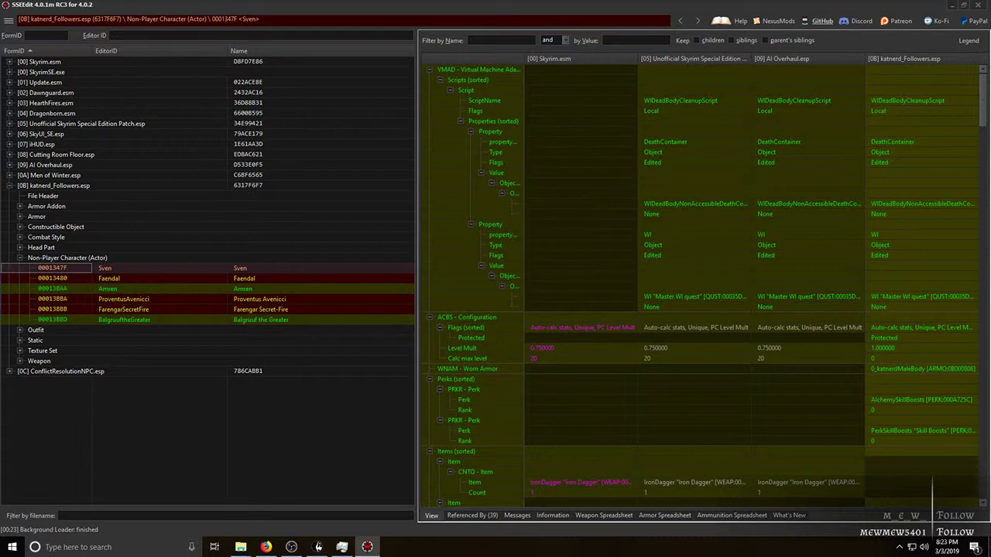
Open Faendal's record in katnerd_Followers.esp and examine its AI Data and Packages against AI Overhaul.esp
{"action": "left_click", "coordinate": [53, 279]}
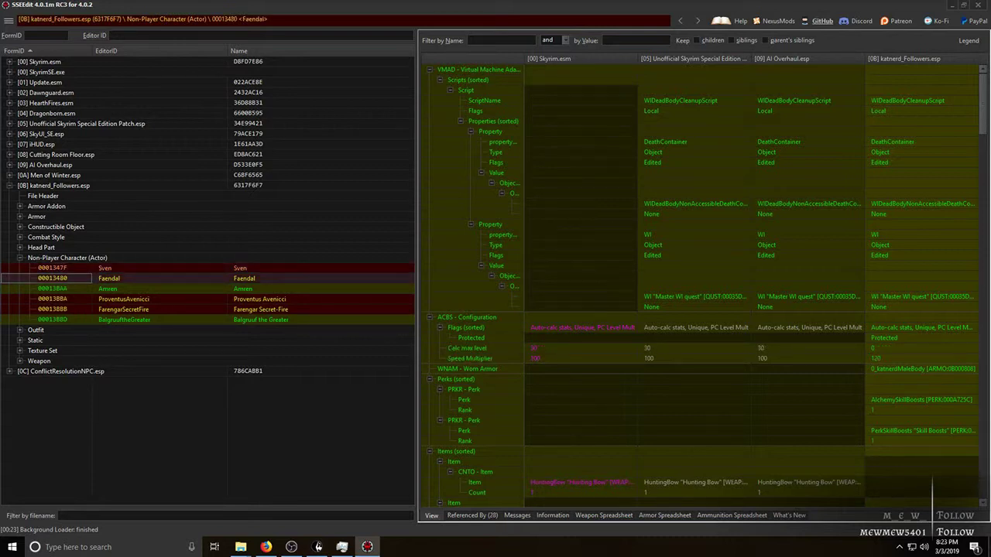
{"action": "left_click", "coordinate": [807, 235]}
{"action": "scroll", "coordinate": [703, 286], "scroll_direction": "down", "scroll_amount": 10}
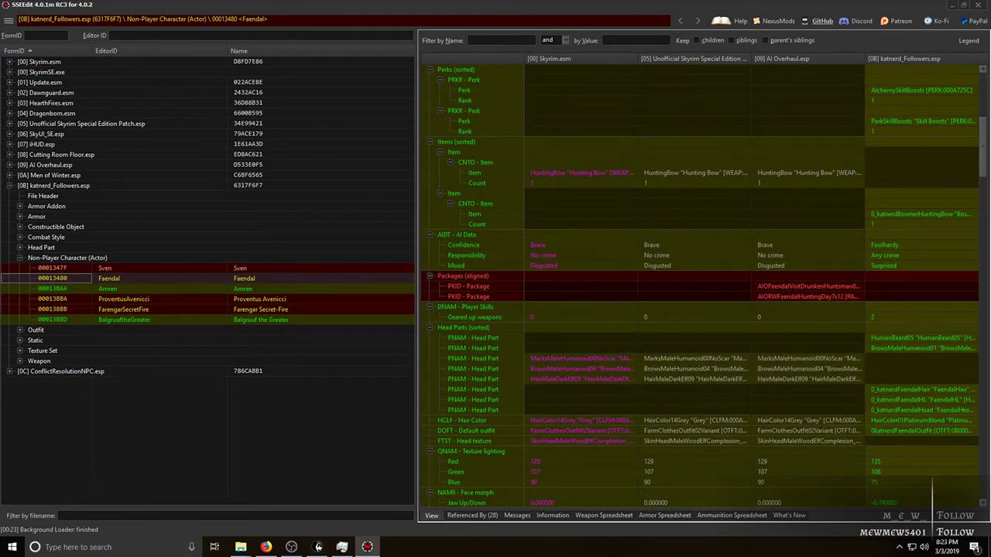
Compare Faendal's Packages entries in AI Overhaul.esp with the corresponding fields in katnerd_Followers.esp
{"action": "left_click", "coordinate": [808, 286]}
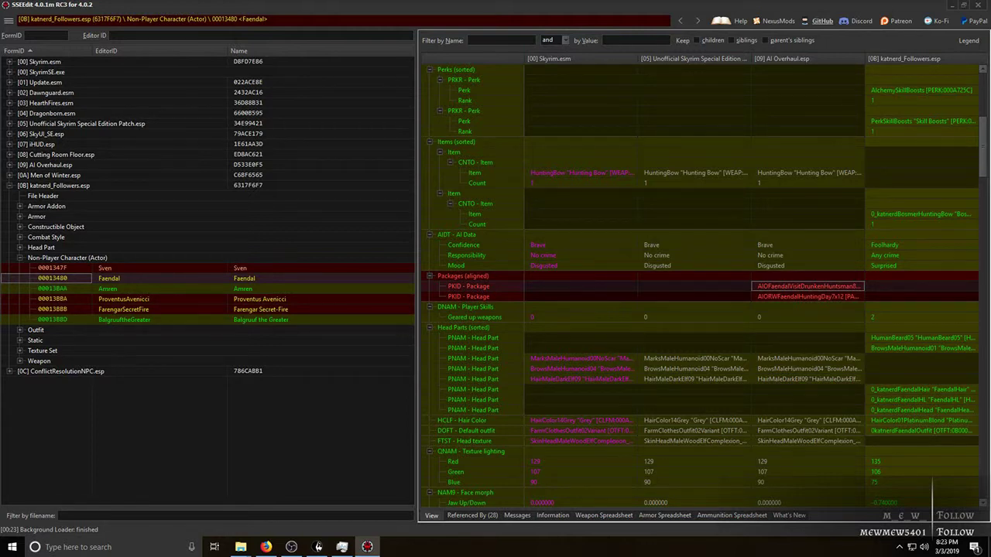
{"action": "left_click", "coordinate": [921, 286]}
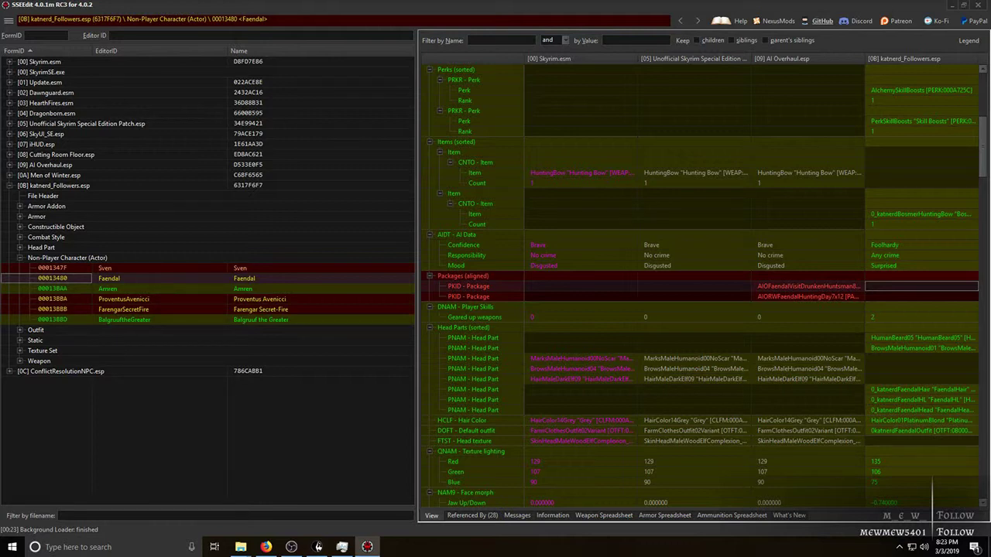
{"action": "left_click", "coordinate": [921, 70]}
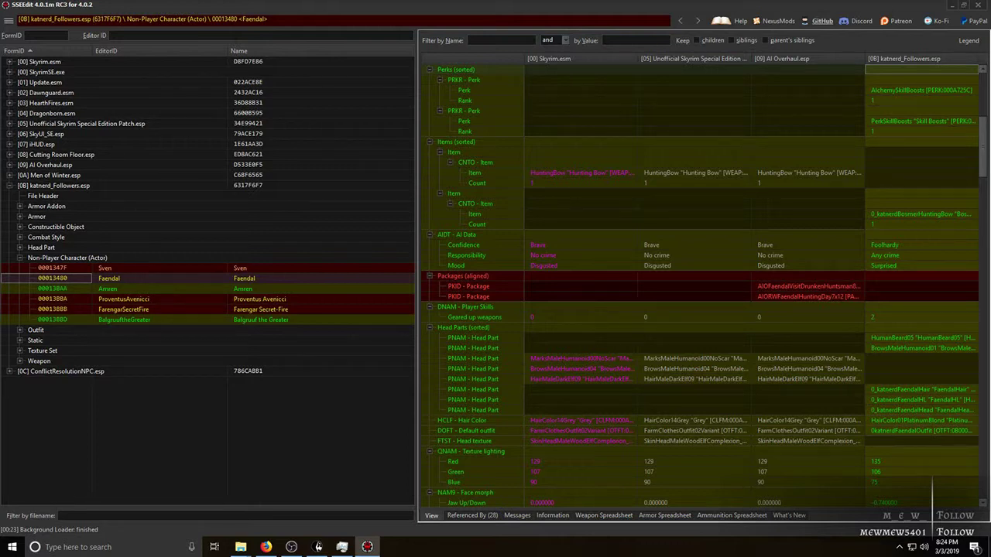
Start copying Faendal's katnerd_Followers.esp record as an override into another plugin
{"action": "right_click", "coordinate": [909, 58]}
{"action": "key", "text": "Down"}
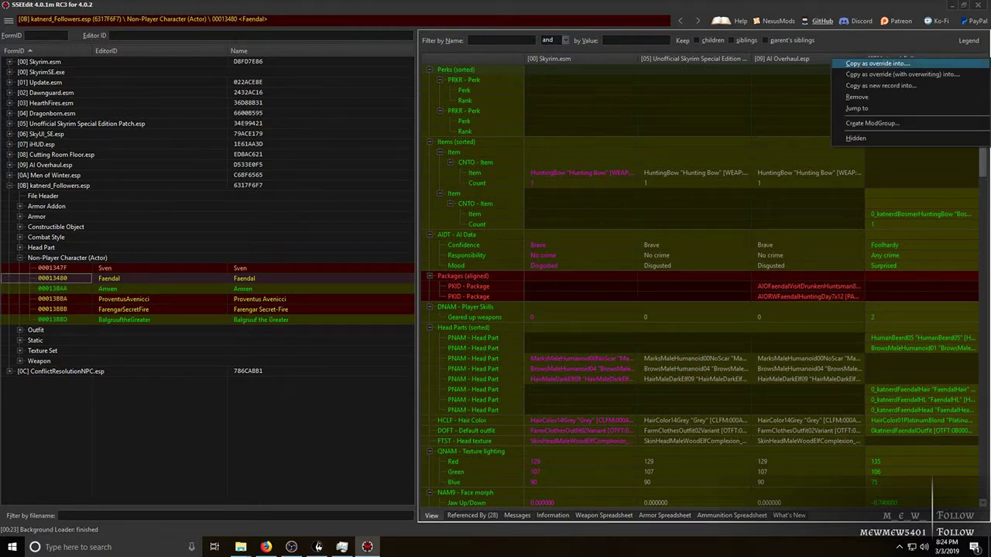
{"action": "key", "text": "Down"}
{"action": "key", "text": "Down"}
{"action": "key", "text": "Down"}
{"action": "key", "text": "Down"}
{"action": "key", "text": "Up"}
{"action": "key", "text": "Up"}
{"action": "key", "text": "Up"}
{"action": "key", "text": "Down"}
{"action": "key", "text": "Down"}
{"action": "key", "text": "Down"}
{"action": "key", "text": "Up"}
{"action": "key", "text": "Up"}
{"action": "key", "text": "Up"}
{"action": "key", "text": "Up"}
{"action": "key", "text": "Down"}
{"action": "key", "text": "Down"}
{"action": "key", "text": "Down"}
{"action": "key", "text": "Down"}
{"action": "key", "text": "Up"}
{"action": "key", "text": "Up"}
{"action": "key", "text": "Up"}
{"action": "key", "text": "Up"}
{"action": "key", "text": "Return"}
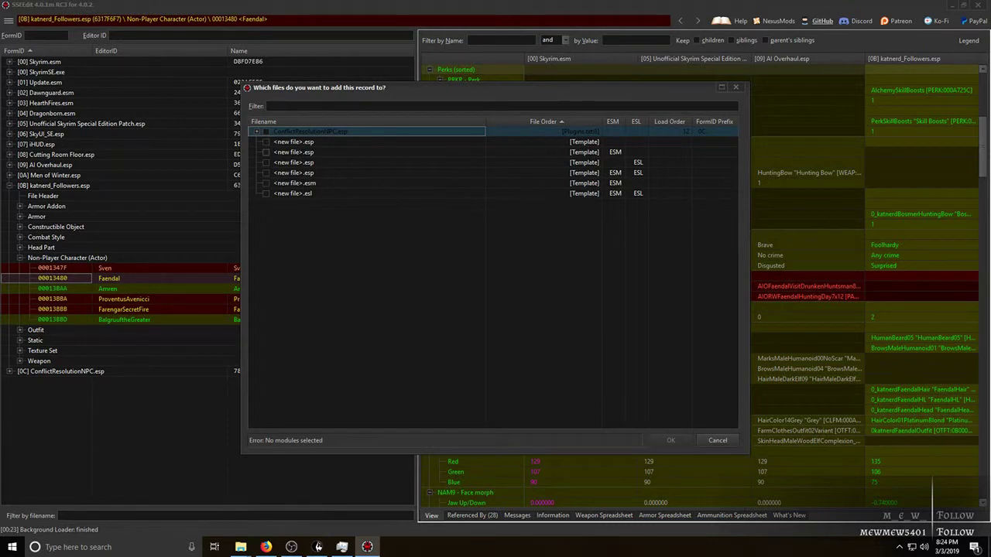
Choose a new .esp without ESM or ESL flags as the override's target and name it ConflictResNPC
{"action": "left_click", "coordinate": [293, 141]}
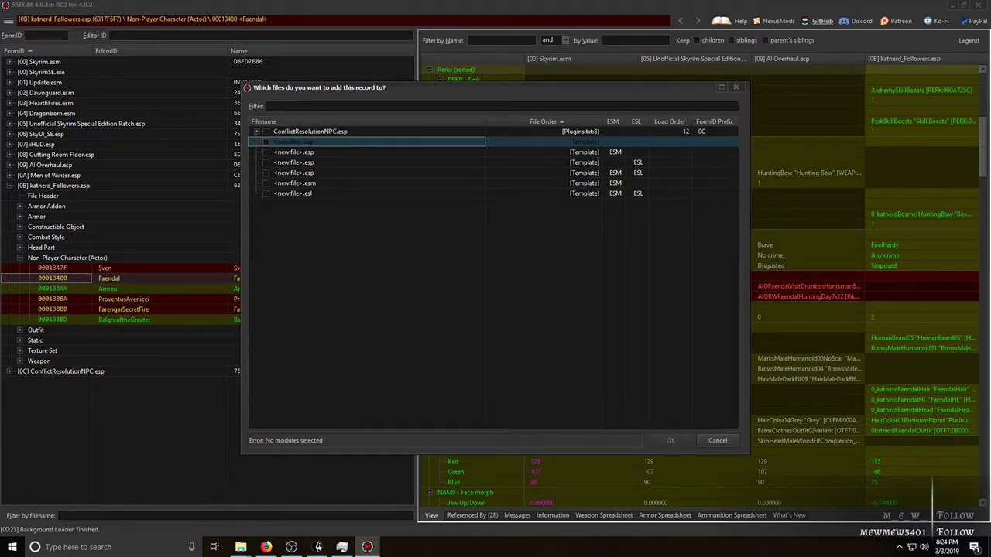
{"action": "key", "text": "space"}
{"action": "left_click", "coordinate": [294, 163]}
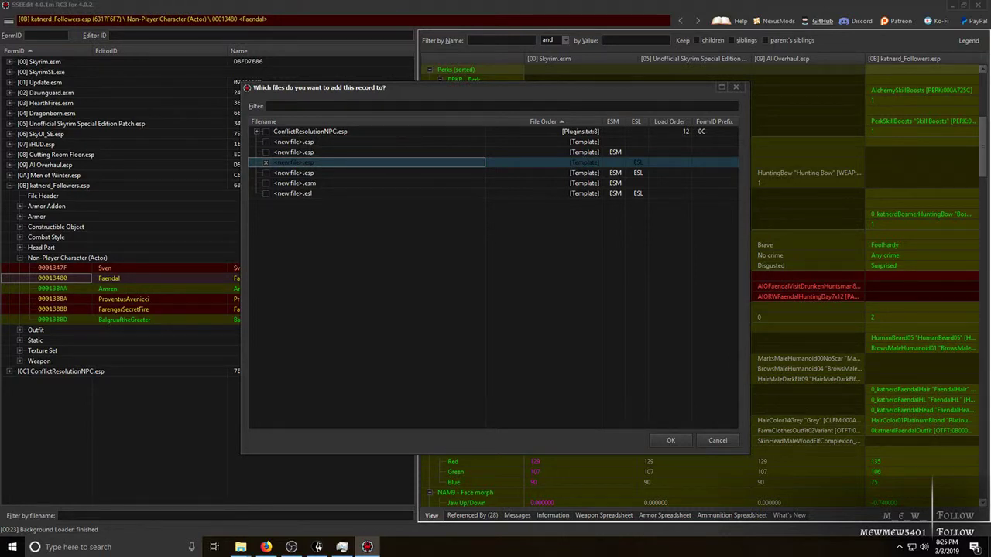
{"action": "left_click", "coordinate": [265, 163]}
{"action": "left_click", "coordinate": [294, 142]}
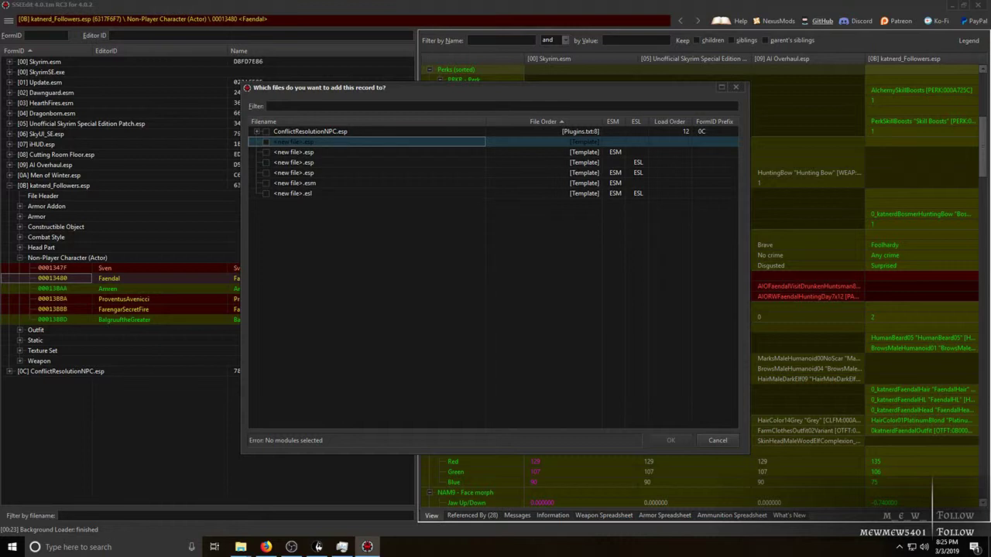
{"action": "key", "text": "space"}
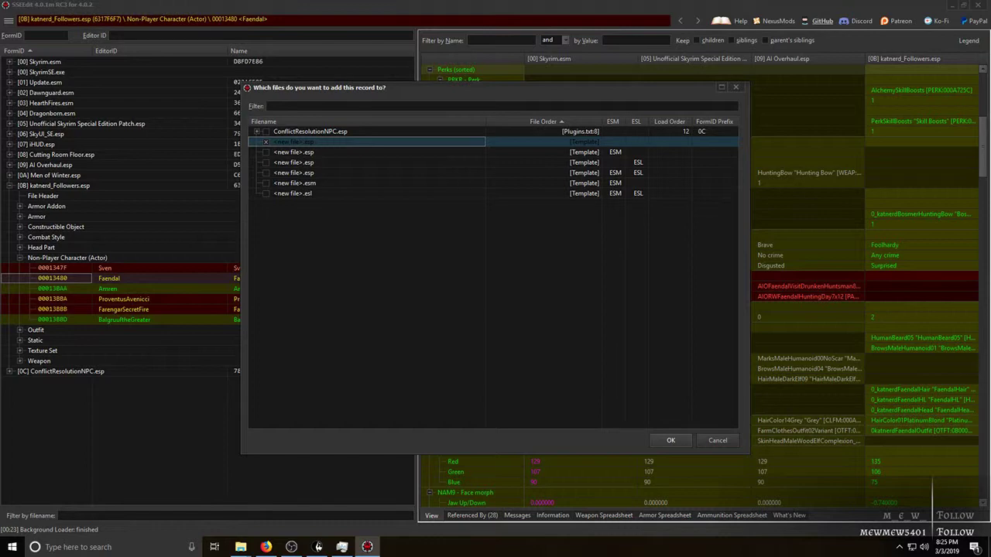
{"action": "left_click", "coordinate": [670, 440]}
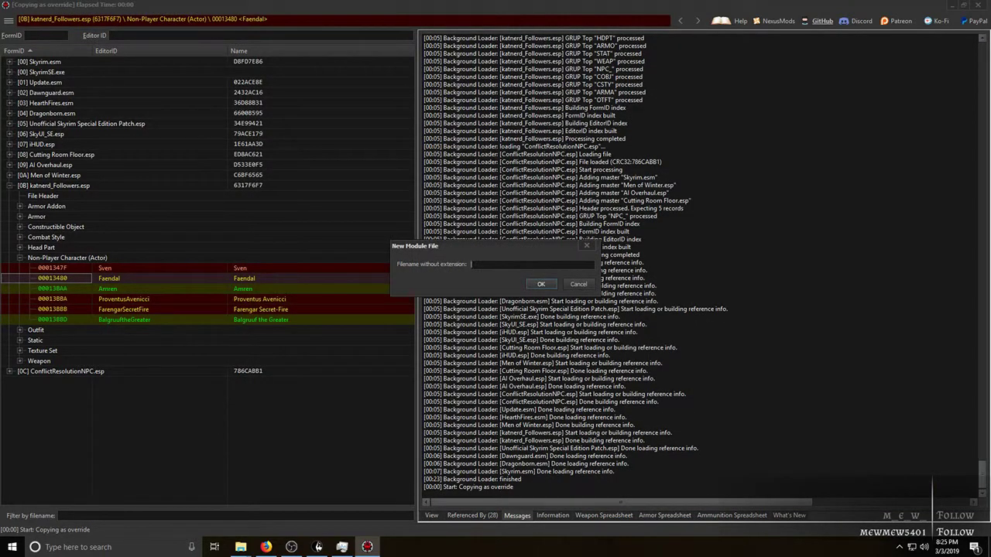
{"action": "type", "text": "ConflictResNPC"}
{"action": "key", "text": "Return"}
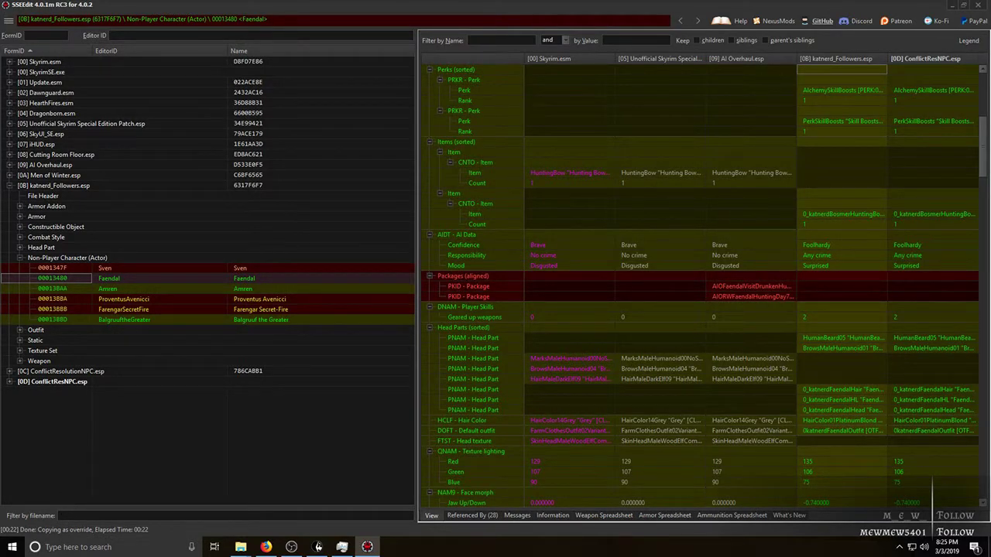
Copy Faendal's Packages from AI Overhaul.esp into ConflictResNPC.esp, accepting AI Overhaul.esp as an added master
{"action": "left_click", "coordinate": [932, 70]}
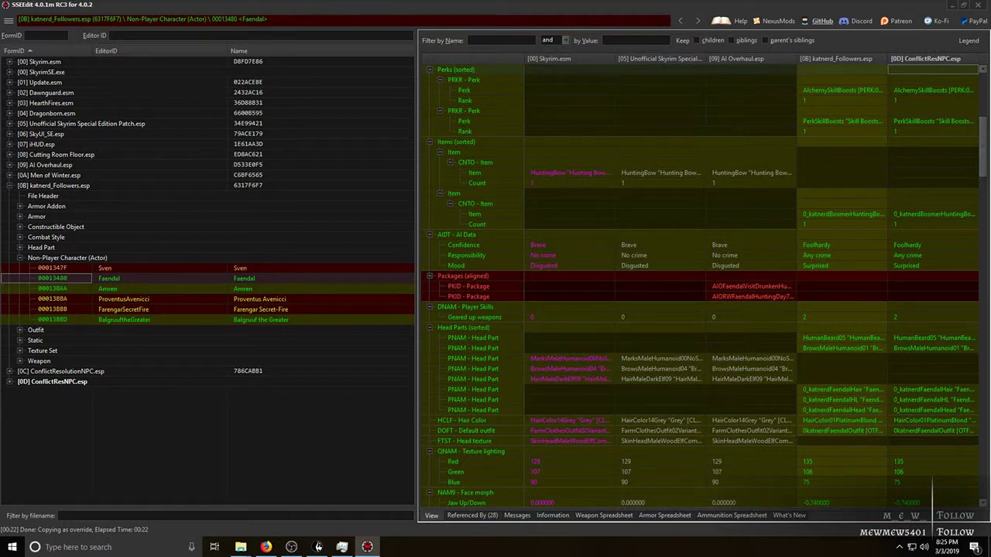
{"action": "scroll", "coordinate": [700, 286], "scroll_direction": "down", "scroll_amount": 3}
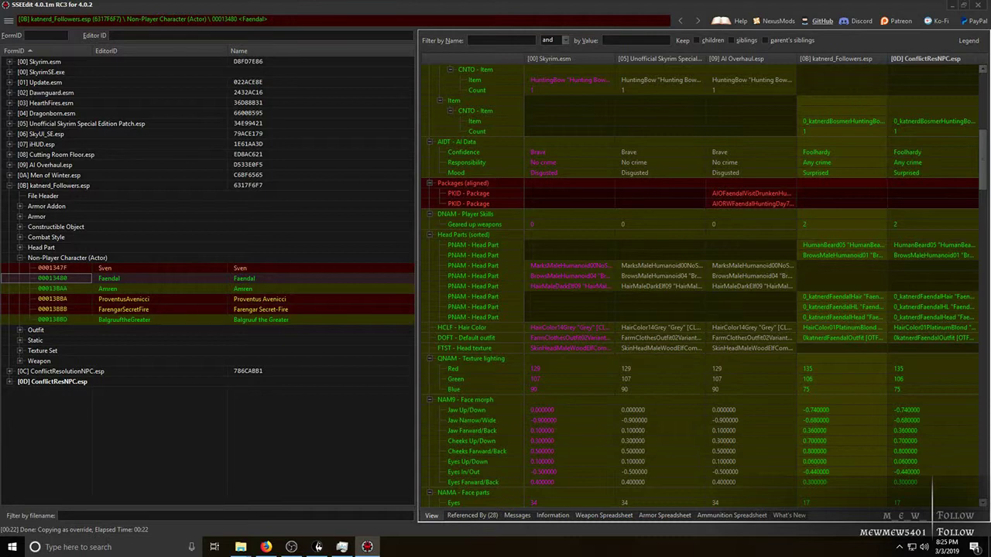
{"action": "left_click", "coordinate": [751, 184]}
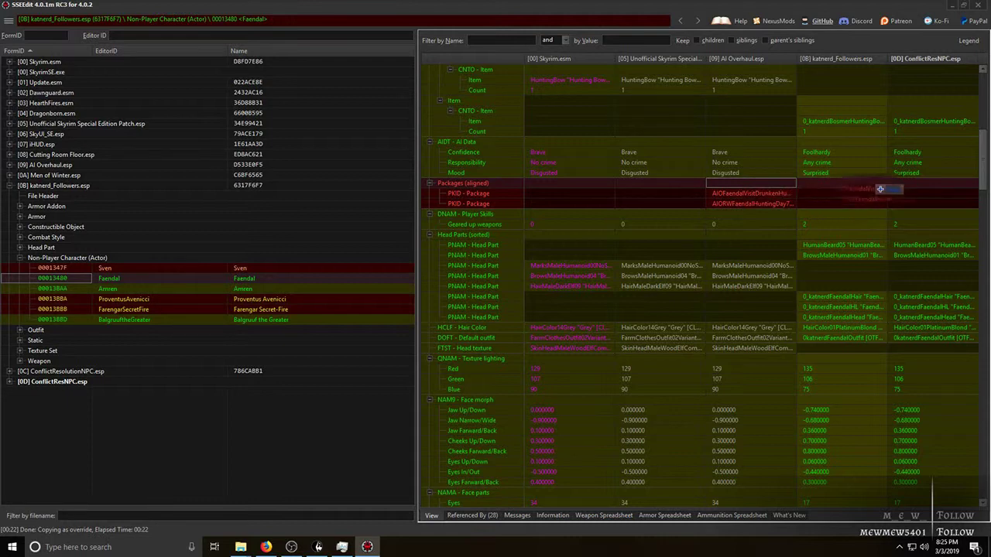
{"action": "left_click_drag", "start_coordinate": [891, 191], "coordinate": [946, 195]}
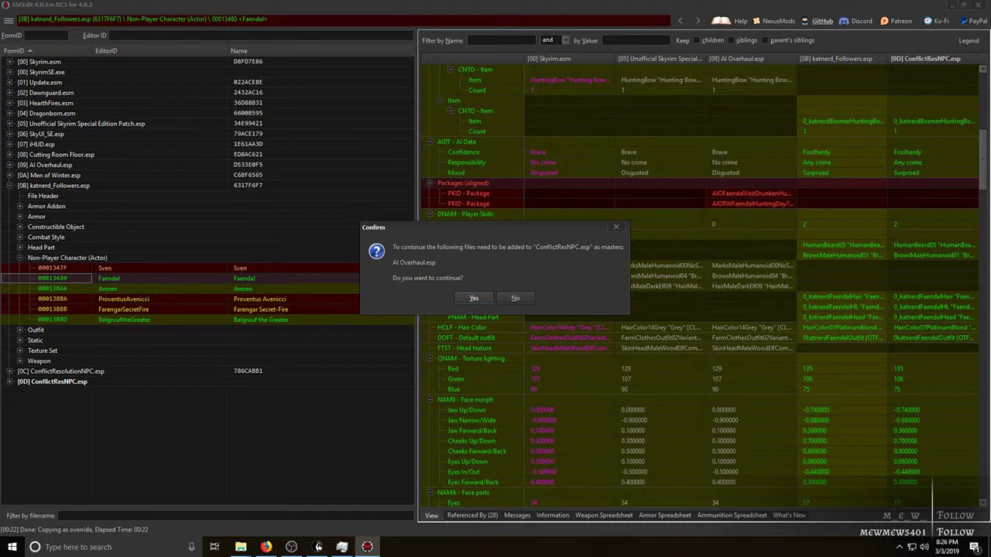
{"action": "key", "text": "Return"}
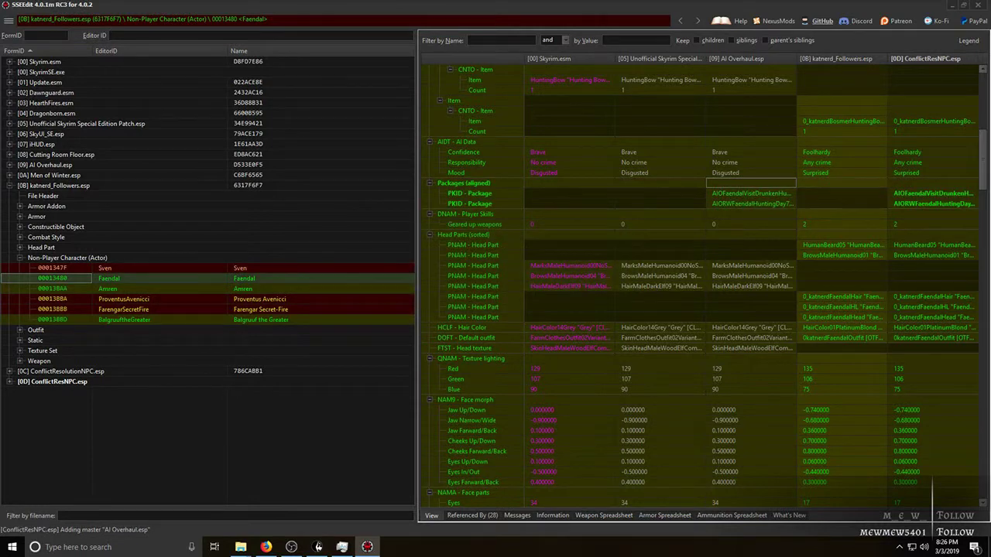
{"action": "left_click", "coordinate": [933, 194]}
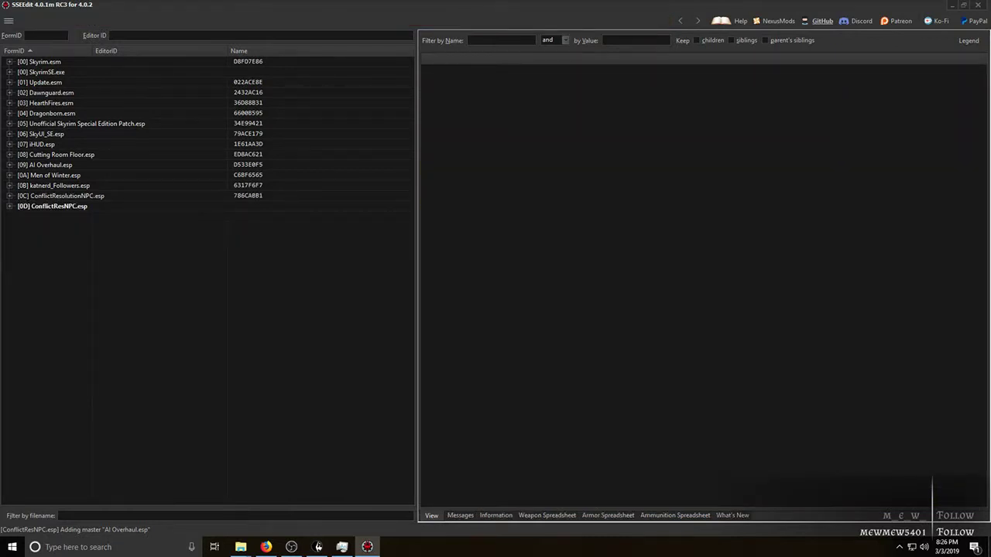
Check the conflict colours of the Non-Player Character records in katnerd_Followers.esp
{"action": "left_click", "coordinate": [10, 186]}
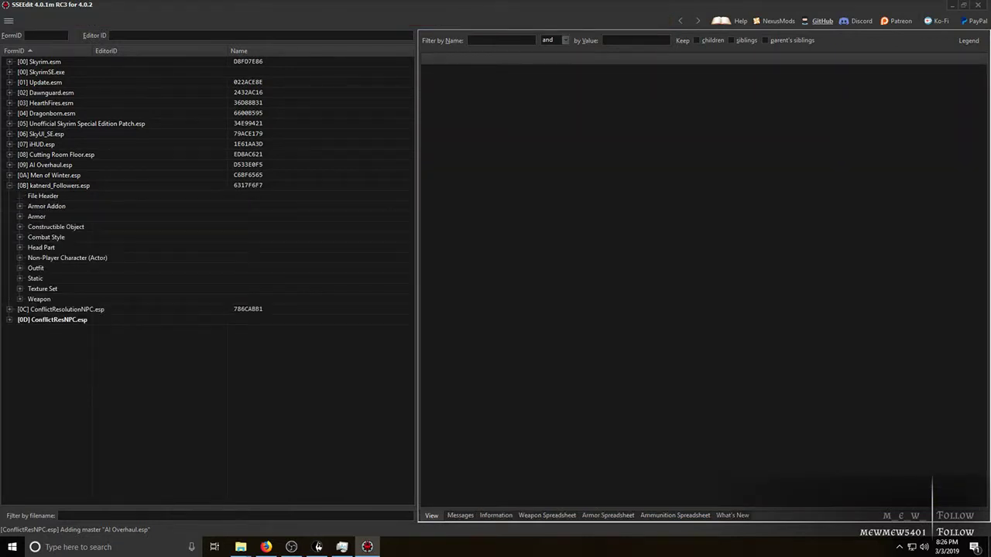
{"action": "left_click", "coordinate": [20, 257]}
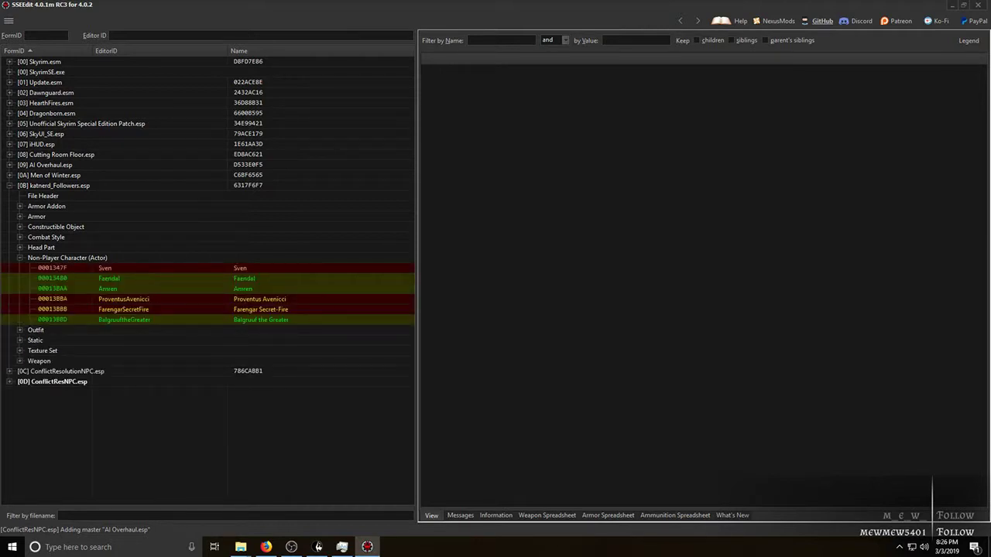
{"action": "left_click", "coordinate": [9, 186]}
Open Neloth's Non-Player Character record (DLC2Neloth) in Men of Winter.esp
{"action": "left_click", "coordinate": [9, 176]}
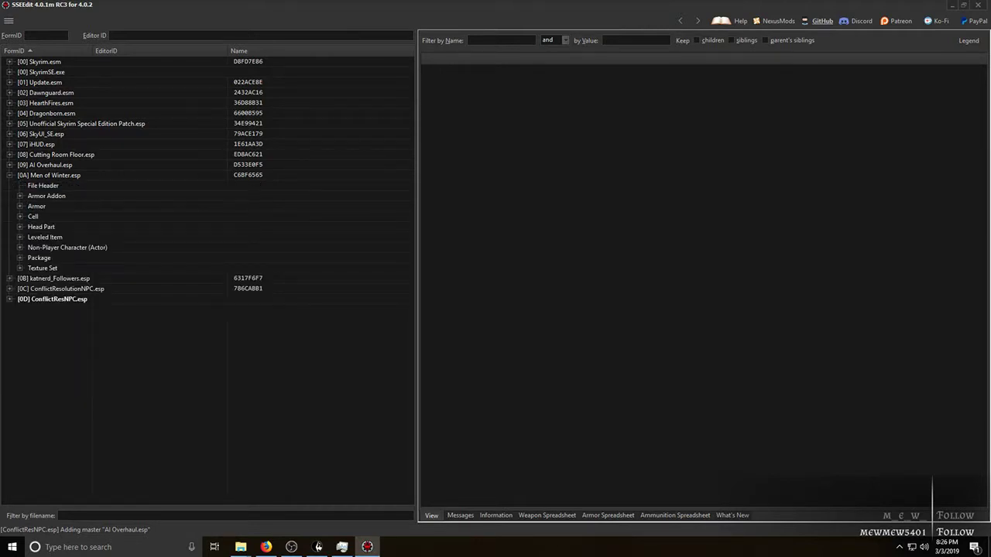
{"action": "left_click", "coordinate": [20, 248]}
{"action": "scroll", "coordinate": [207, 280], "scroll_direction": "down", "scroll_amount": 2}
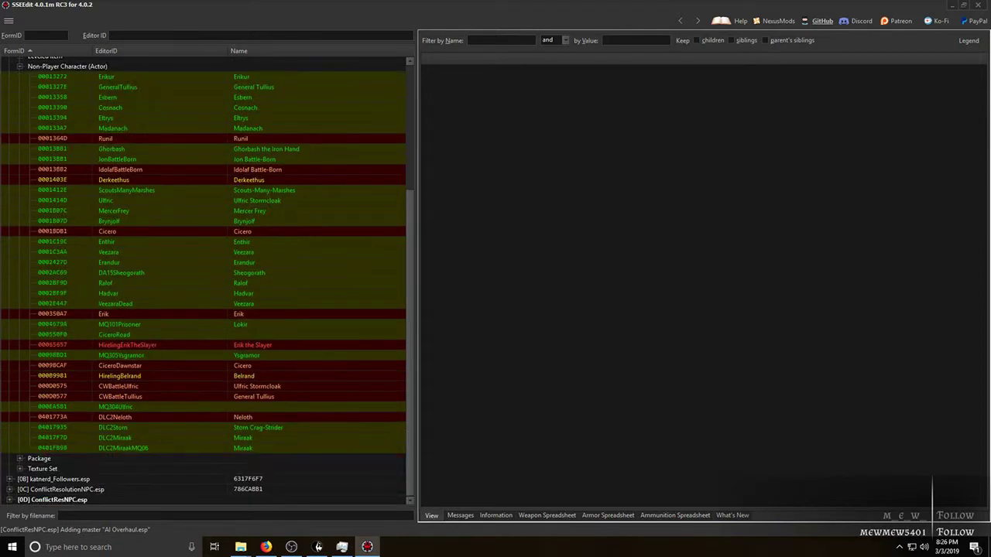
{"action": "left_click", "coordinate": [52, 417]}
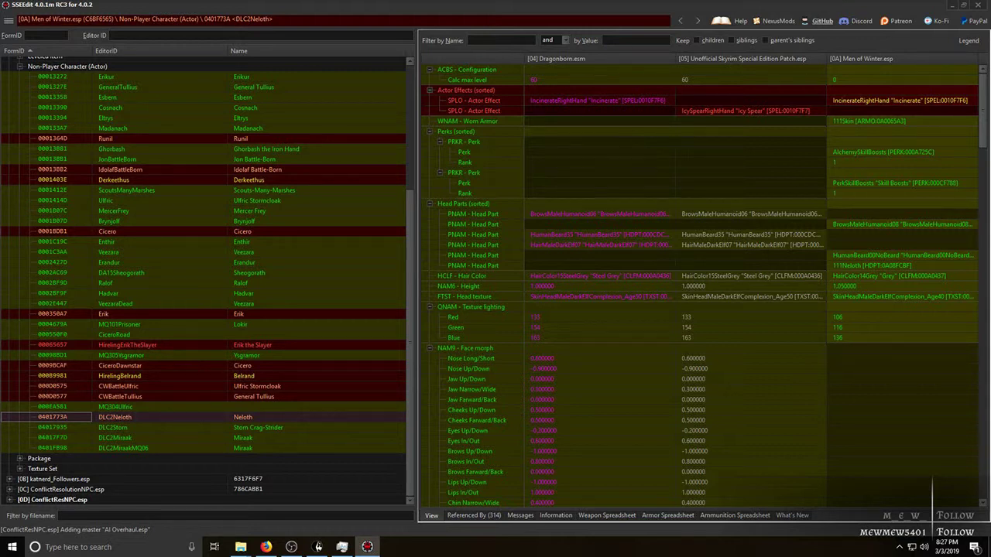
Copy Neloth's Men of Winter.esp record as an override into ConflictResNPC.esp, accepting Dragonborn.esm and Men of Winter.esp as added masters
{"action": "right_click", "coordinate": [833, 58]}
{"action": "left_click", "coordinate": [859, 65]}
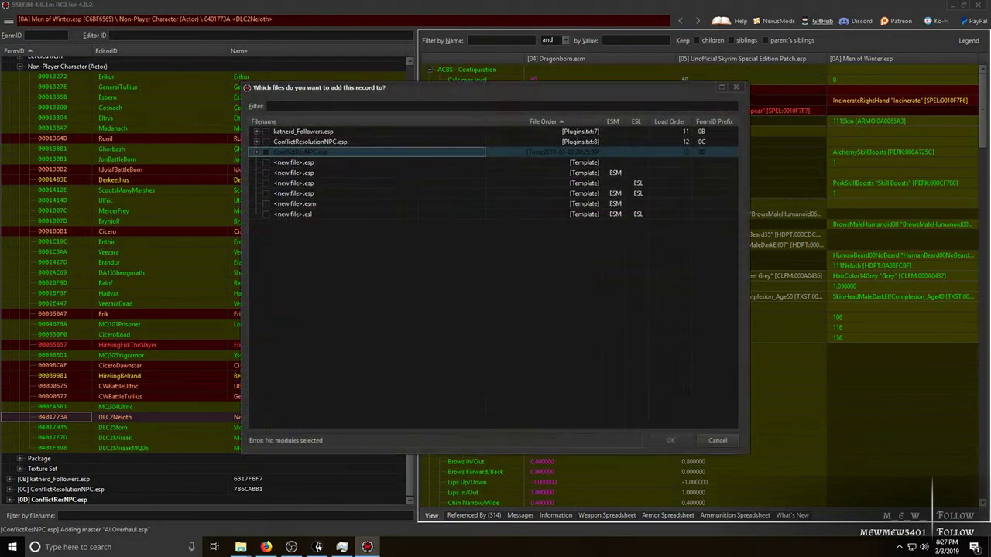
{"action": "key", "text": "space"}
{"action": "left_click", "coordinate": [670, 440]}
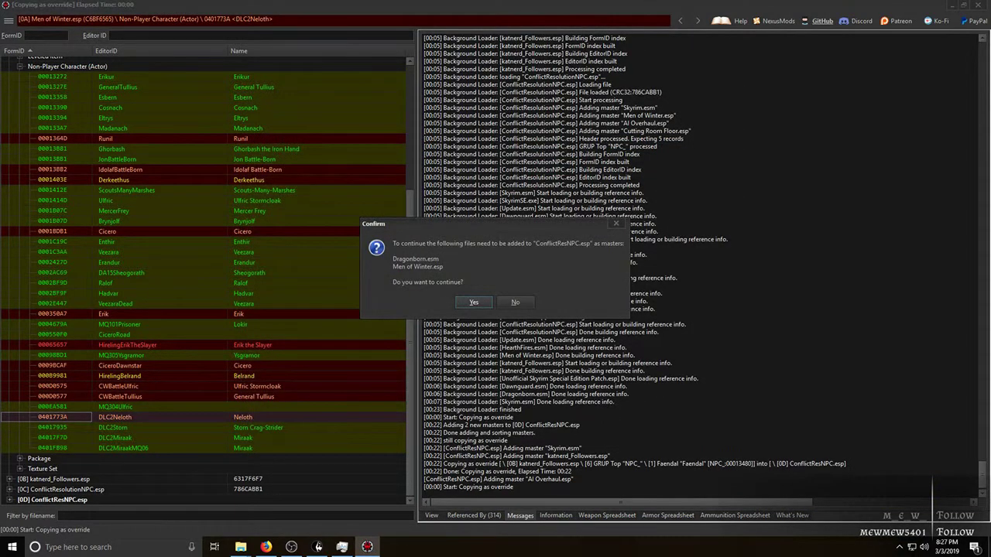
{"action": "key", "text": "Return"}
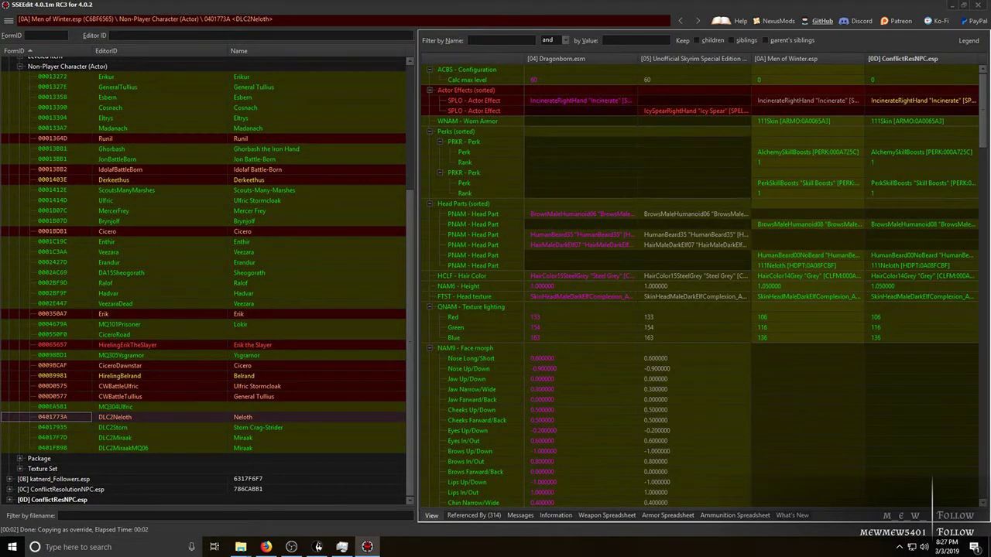
Copy Neloth's Actor Effects from the Unofficial Skyrim Special Edition Patch into his ConflictResNPC.esp override
{"action": "left_click_drag", "start_coordinate": [691, 90], "coordinate": [926, 106]}
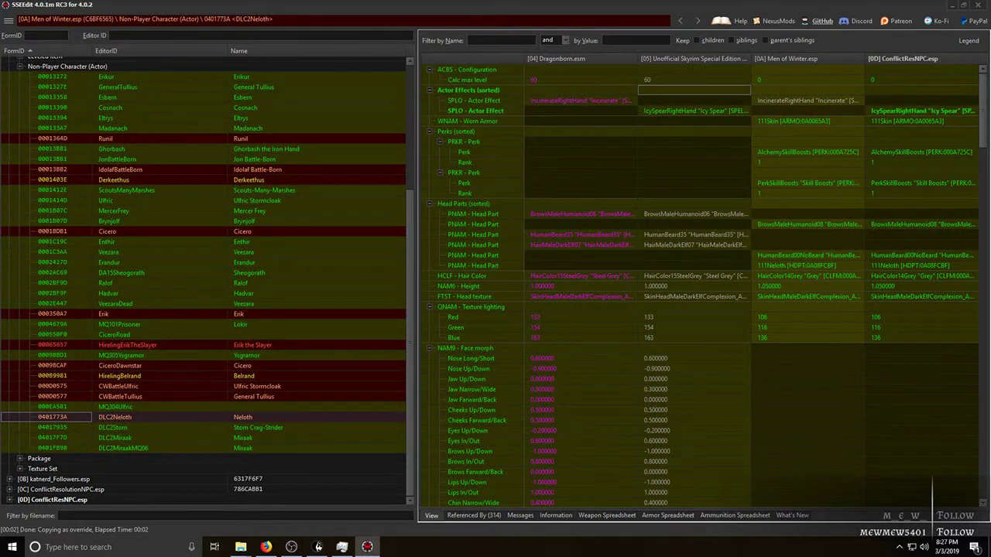
{"action": "left_click", "coordinate": [922, 110]}
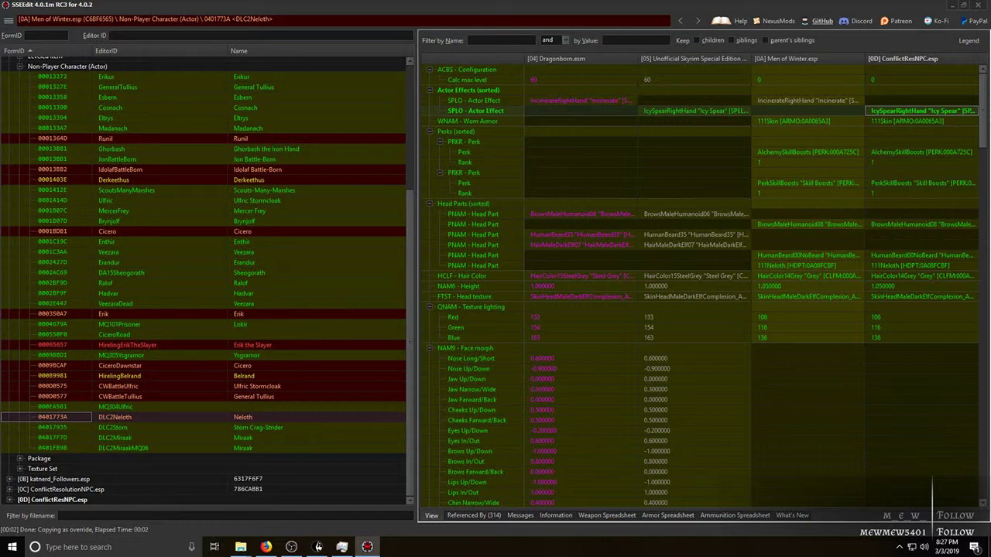
Compare Neloth's Calc max level, perks and Actor Effects between the Unofficial Patch, Men of Winter.esp and ConflictResNPC.esp
{"action": "left_click", "coordinate": [694, 79]}
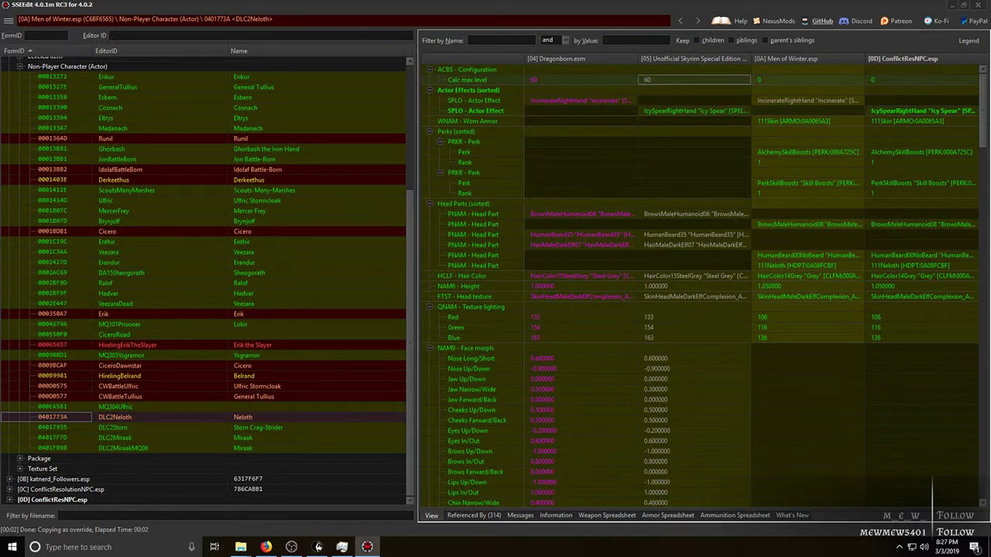
{"action": "left_click", "coordinate": [807, 80]}
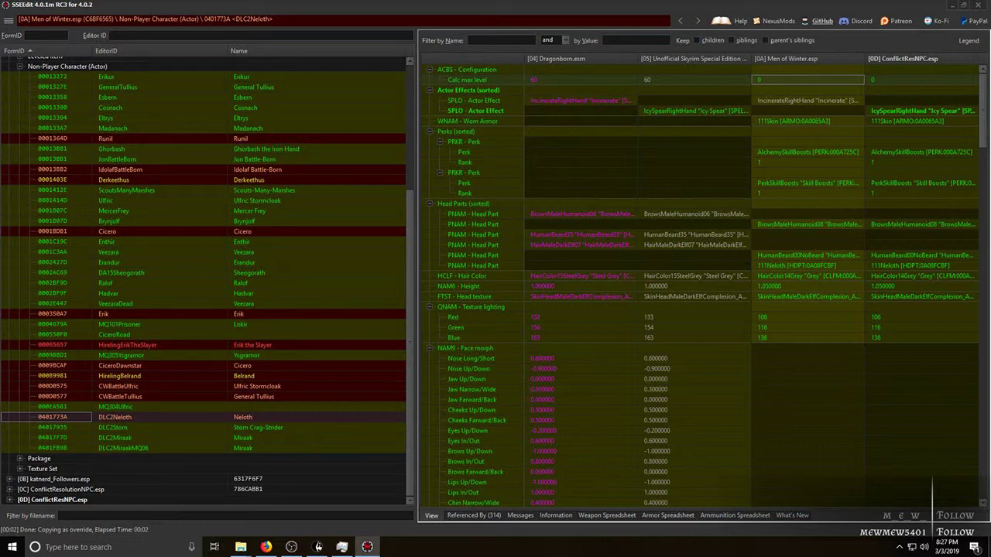
{"action": "left_click", "coordinate": [921, 79]}
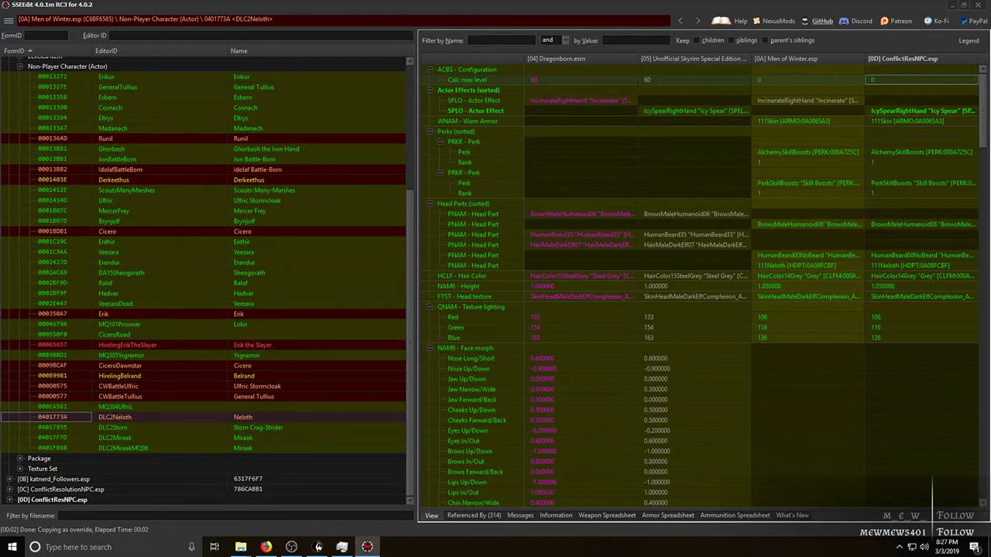
{"action": "left_click", "coordinate": [694, 152]}
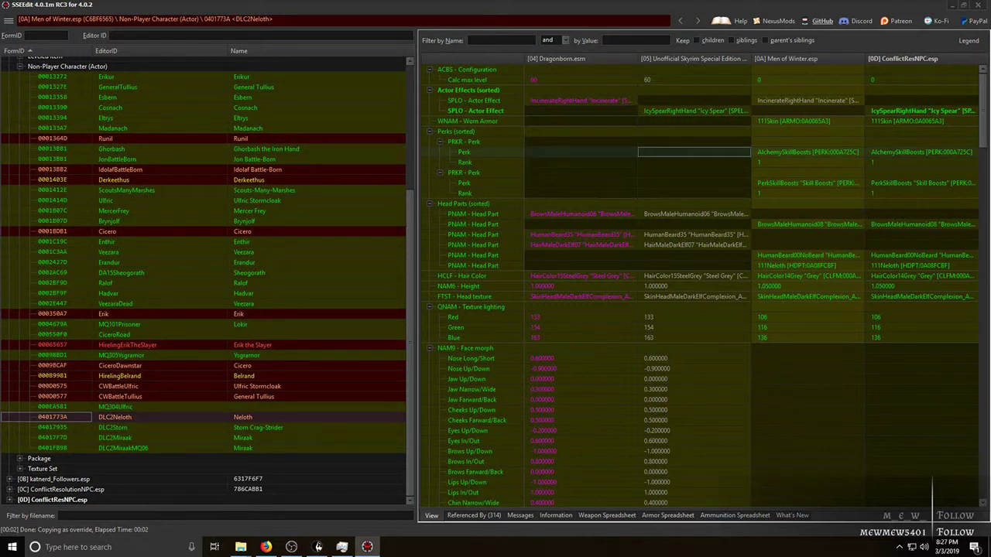
{"action": "left_click", "coordinate": [694, 80]}
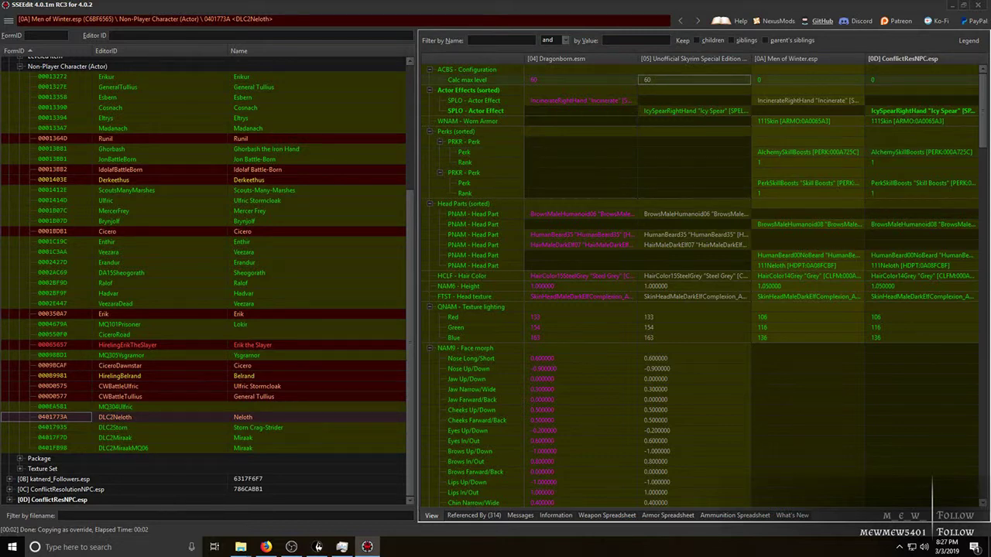
{"action": "left_click", "coordinate": [921, 80]}
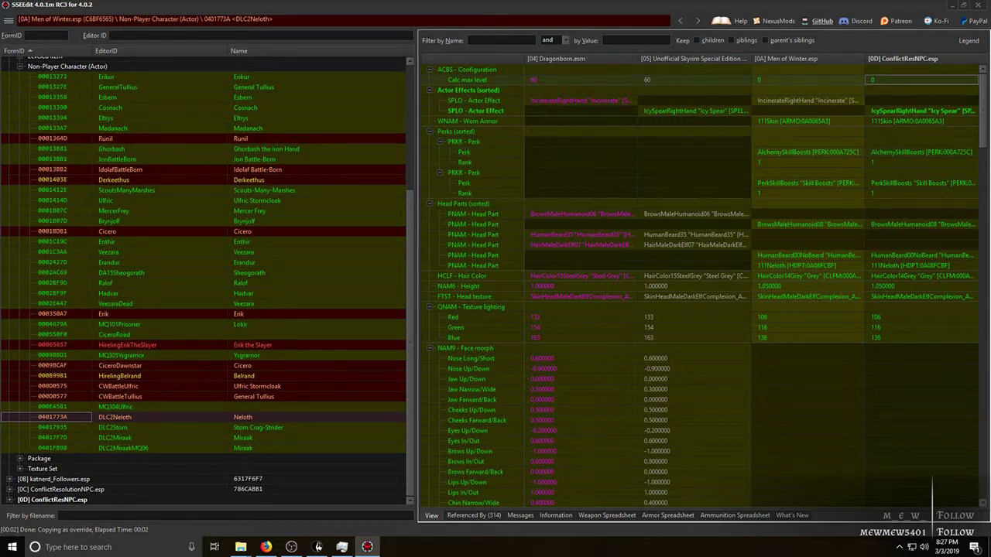
{"action": "left_click", "coordinate": [694, 90]}
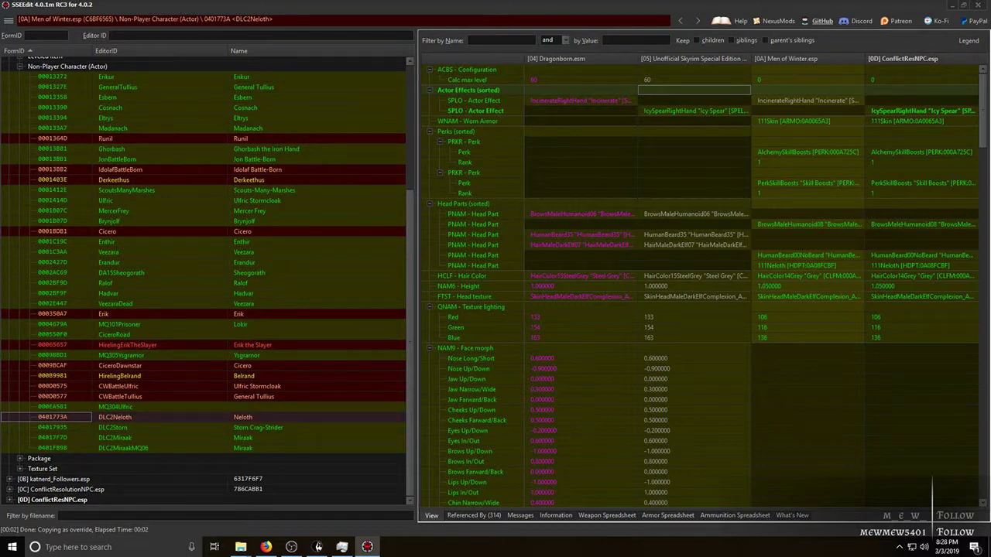
Review the sleep packages on the CiceroDawnstar record and copy its Men of Winter.esp version as an override into ConflictResNPC.esp
{"action": "left_click", "coordinate": [119, 366]}
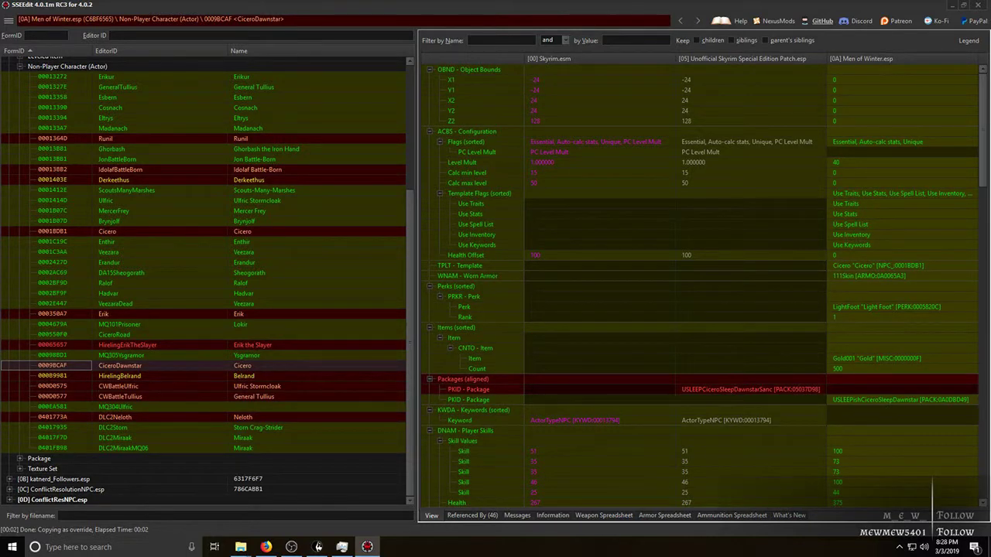
{"action": "left_click", "coordinate": [751, 287]}
{"action": "scroll", "coordinate": [751, 287], "scroll_direction": "down", "scroll_amount": 4}
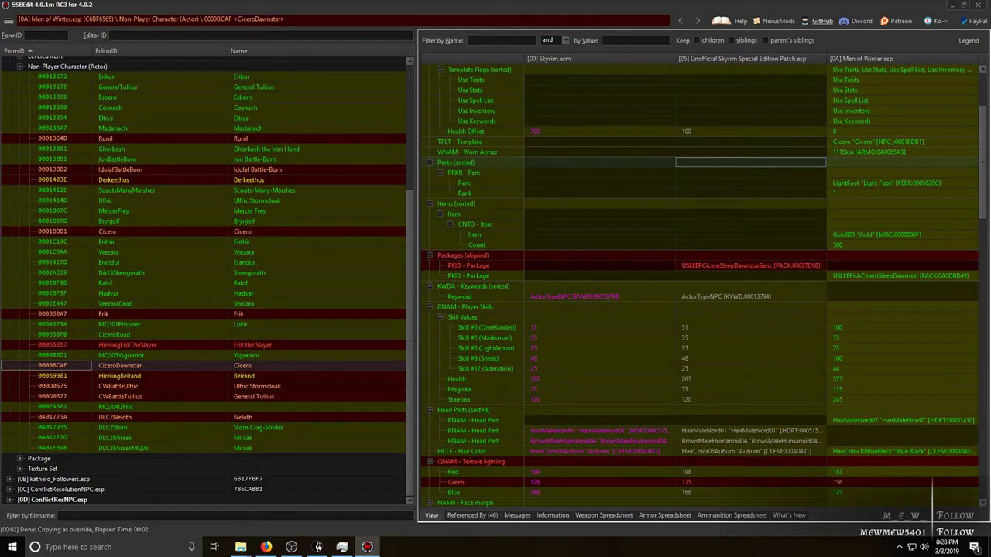
{"action": "left_click", "coordinate": [750, 265]}
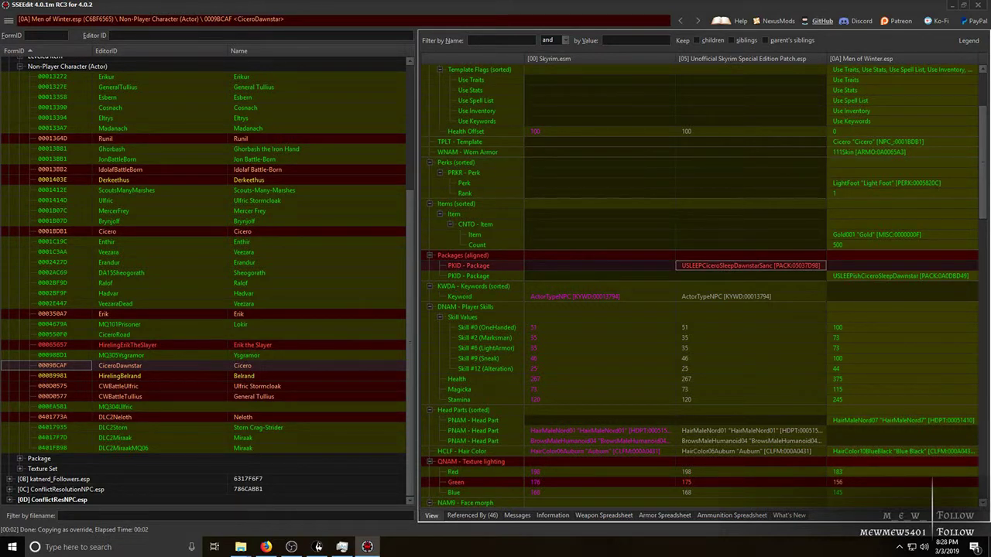
{"action": "left_click", "coordinate": [900, 276]}
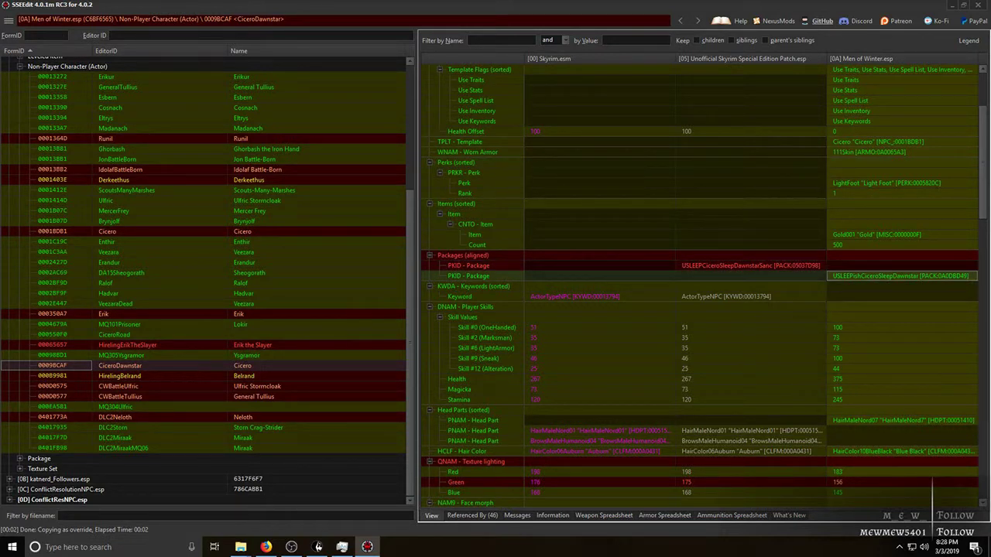
{"action": "left_click", "coordinate": [750, 266]}
{"action": "left_click", "coordinate": [900, 276]}
{"action": "right_click", "coordinate": [840, 58]}
{"action": "left_click", "coordinate": [867, 64]}
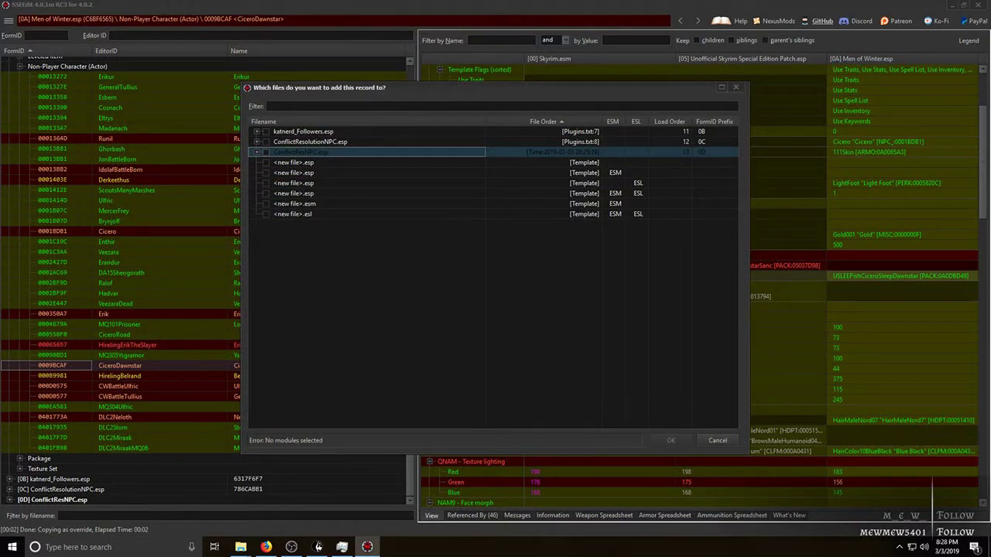
{"action": "left_click", "coordinate": [266, 152]}
{"action": "key", "text": "Return"}
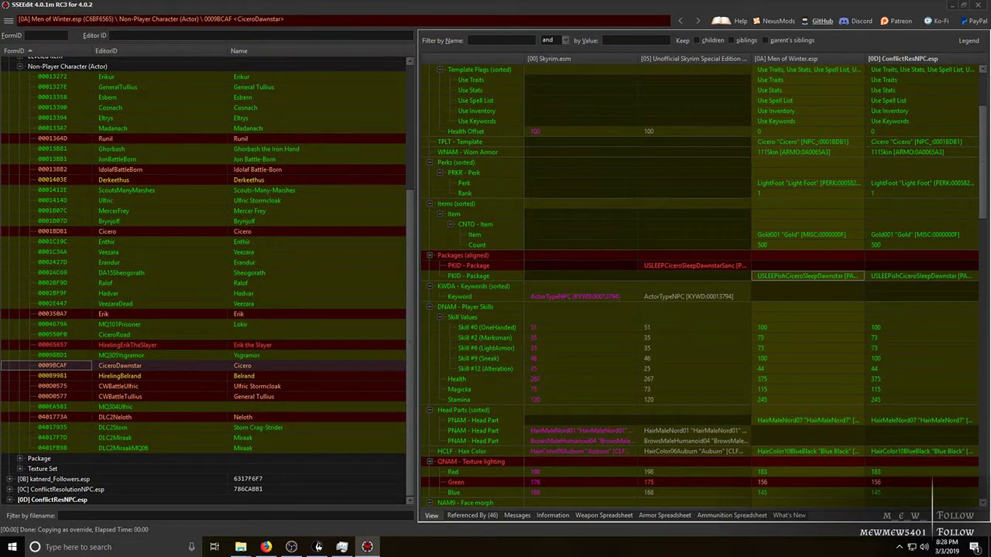
Forward the USLEEPCiceroSleepDawnstarSanc package from the Unofficial Patch into Cicero's ConflictResNPC.esp override, accepting the added master, and check the rest of the record
{"action": "left_click_drag", "start_coordinate": [687, 256], "coordinate": [921, 270]}
{"action": "left_click", "coordinate": [473, 298]}
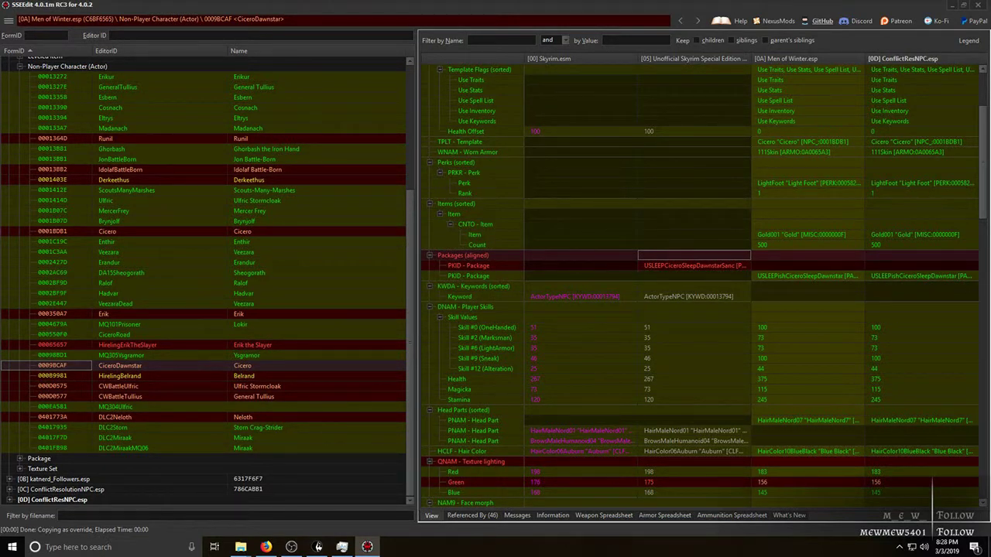
{"action": "left_click", "coordinate": [694, 265]}
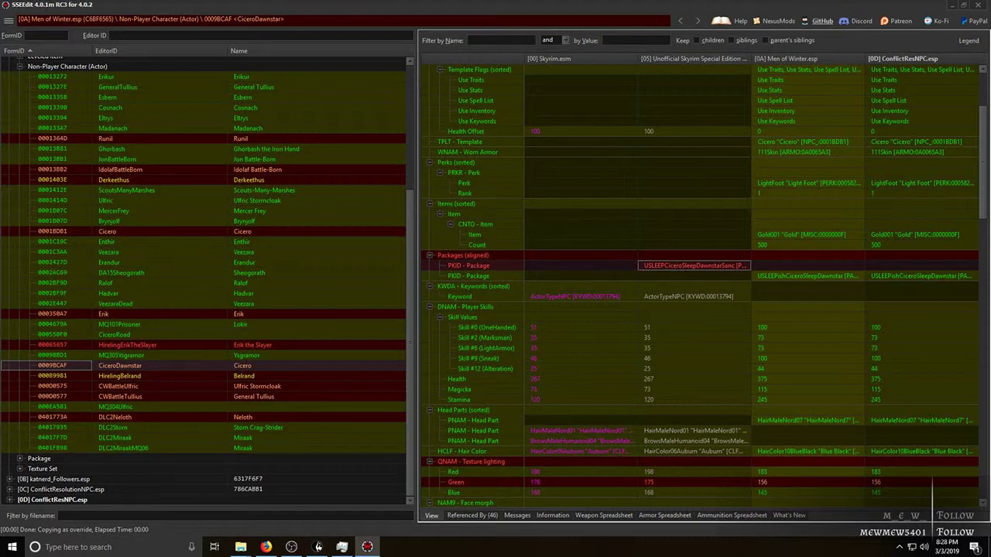
{"action": "left_click_drag", "start_coordinate": [695, 265], "coordinate": [925, 278]}
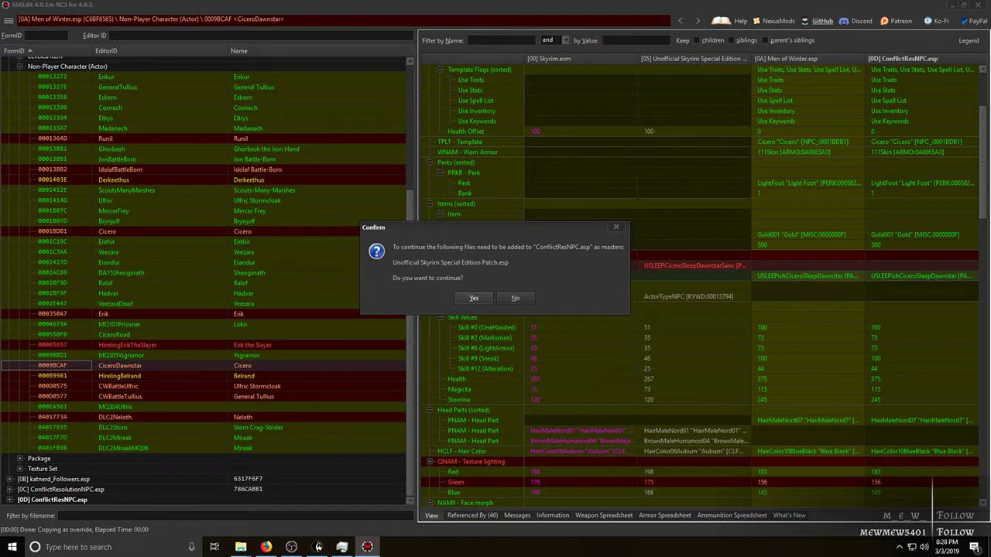
{"action": "key", "text": "Return"}
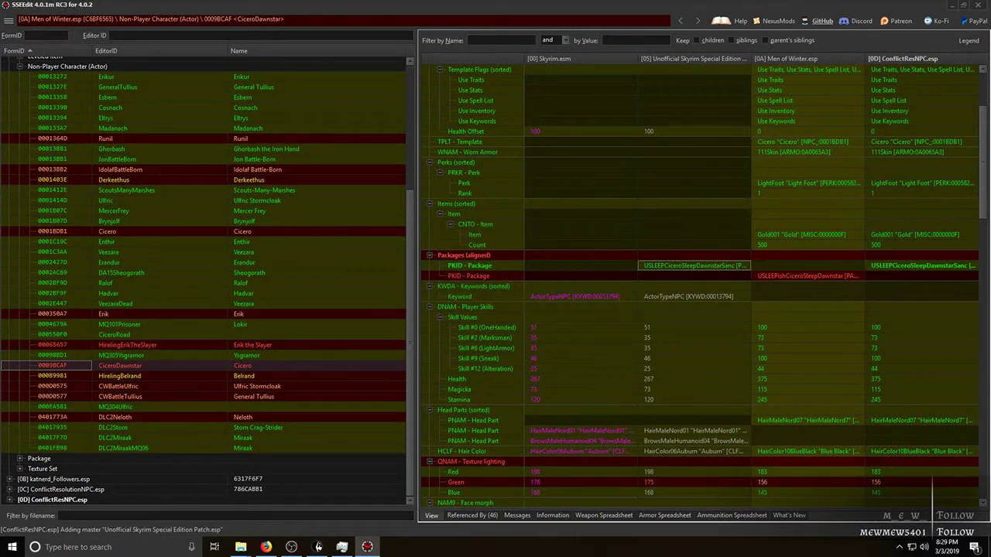
{"action": "left_click", "coordinate": [807, 277]}
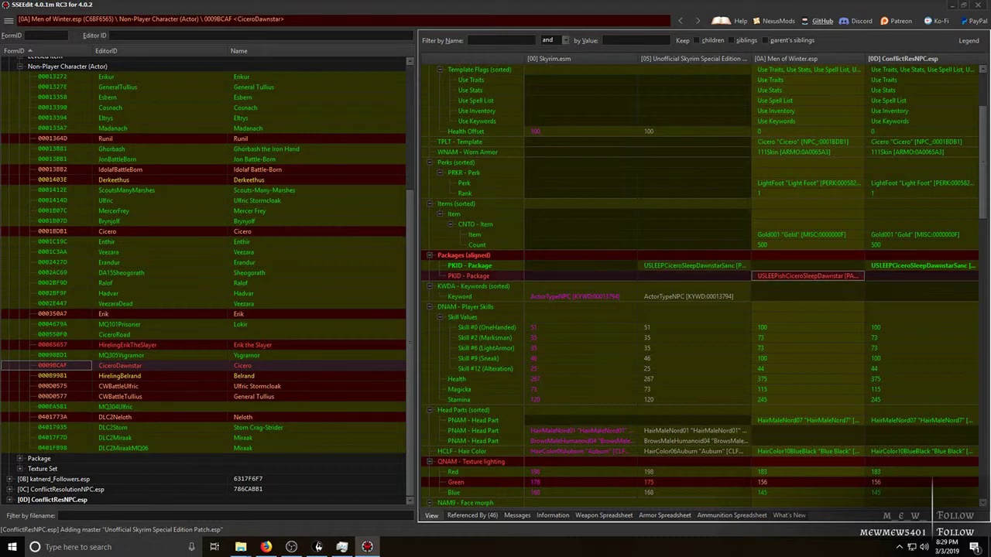
{"action": "left_click", "coordinate": [921, 266]}
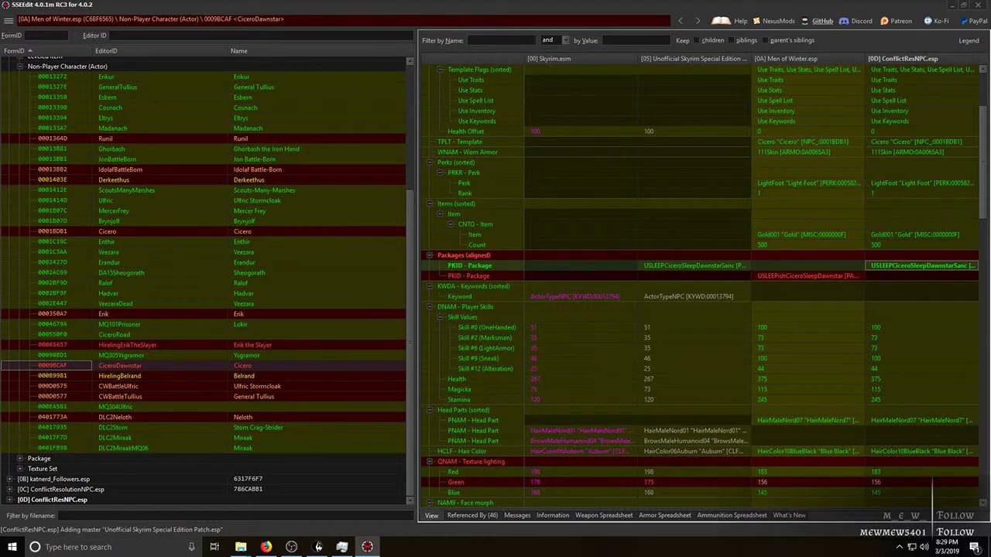
{"action": "scroll", "coordinate": [700, 286], "scroll_direction": "down", "scroll_amount": 15}
{"action": "scroll", "coordinate": [700, 286], "scroll_direction": "up", "scroll_amount": 20}
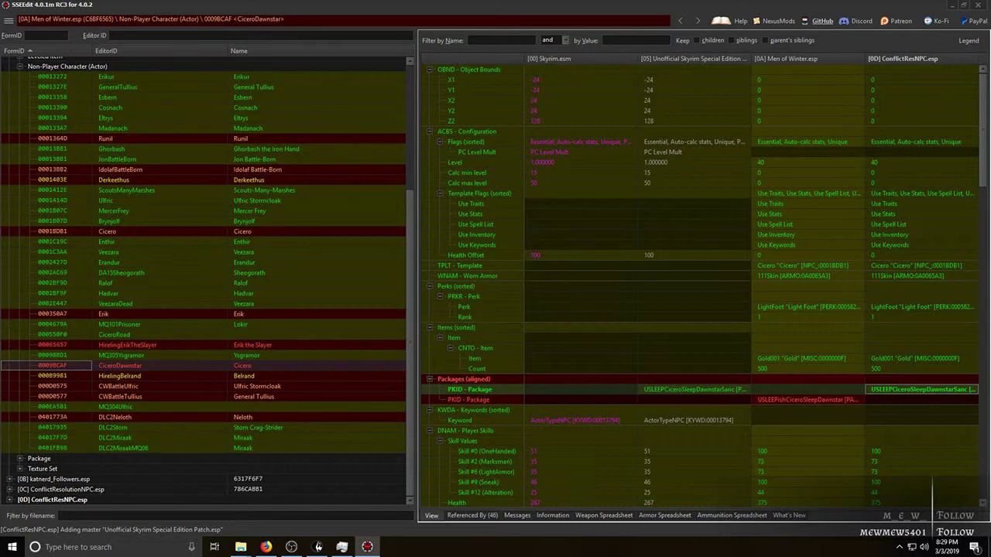
Open the HirelingErikTheSlayer record and remove its ConflictResolutionNPC.esp override
{"action": "left_click", "coordinate": [116, 345]}
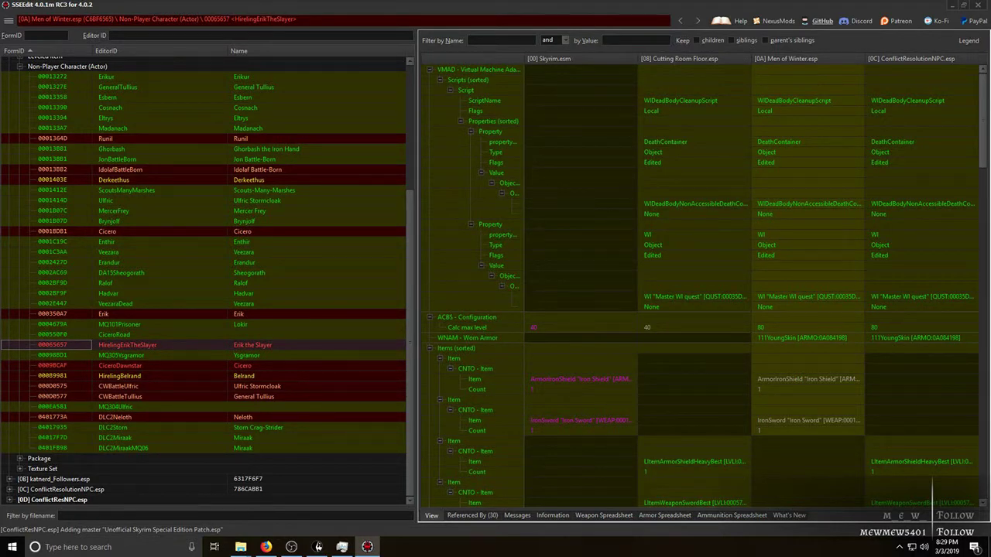
{"action": "right_click", "coordinate": [912, 57]}
{"action": "left_click", "coordinate": [890, 95]}
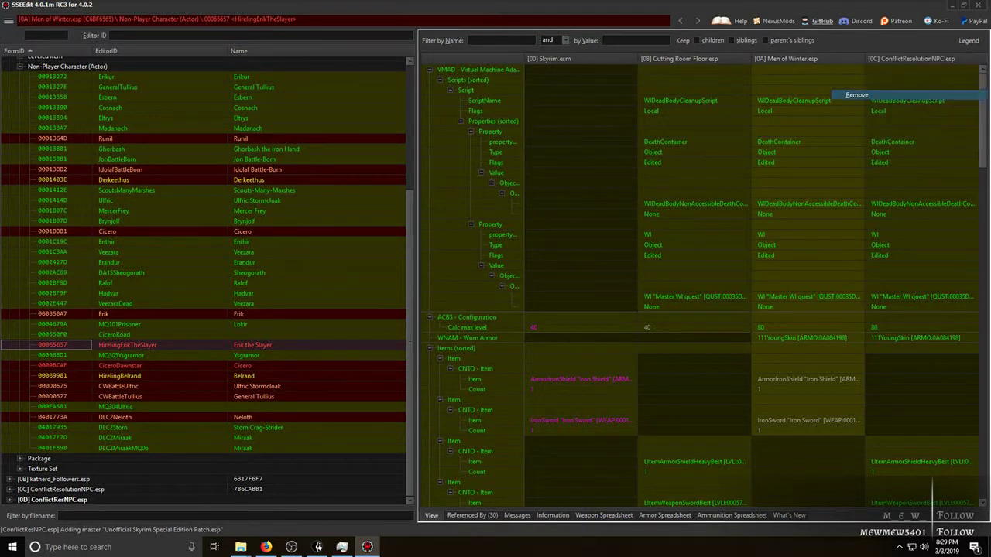
{"action": "key", "text": "Return"}
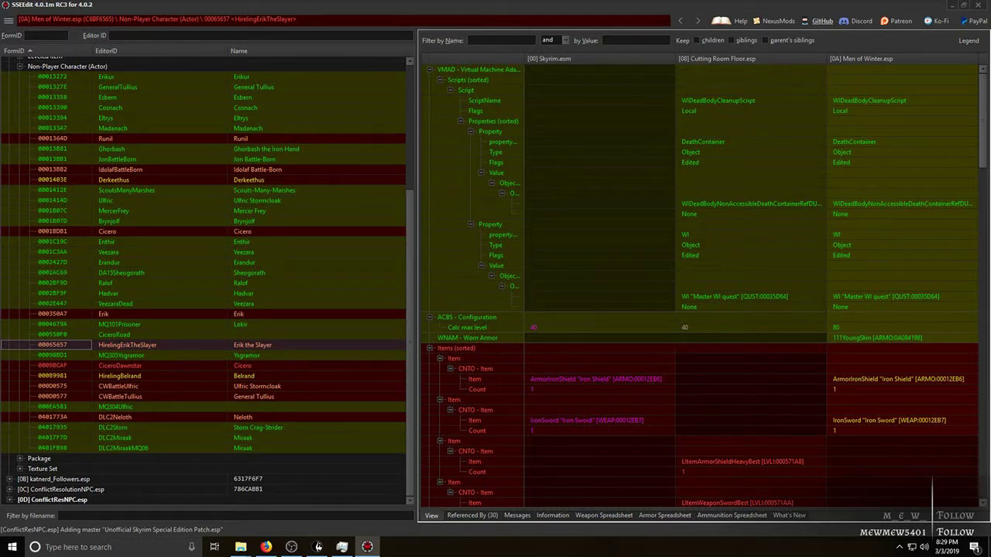
Copy Erik the Slayer's Men of Winter.esp record as an override into ConflictResNPC.esp
{"action": "scroll", "coordinate": [700, 286], "scroll_direction": "down", "scroll_amount": 6}
{"action": "scroll", "coordinate": [700, 286], "scroll_direction": "up", "scroll_amount": 6}
{"action": "right_click", "coordinate": [861, 57]}
{"action": "left_click", "coordinate": [867, 59]}
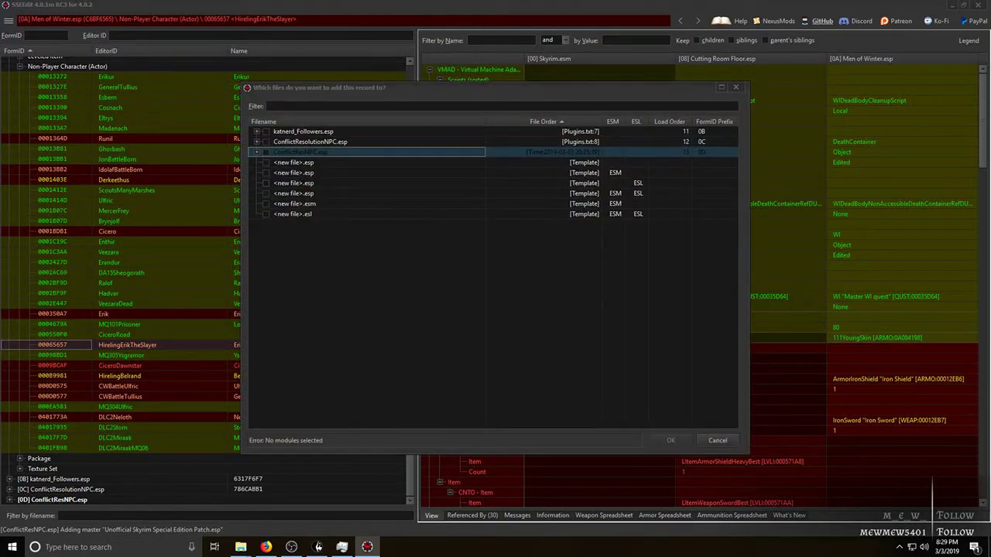
{"action": "left_click", "coordinate": [266, 153]}
{"action": "key", "text": "Return"}
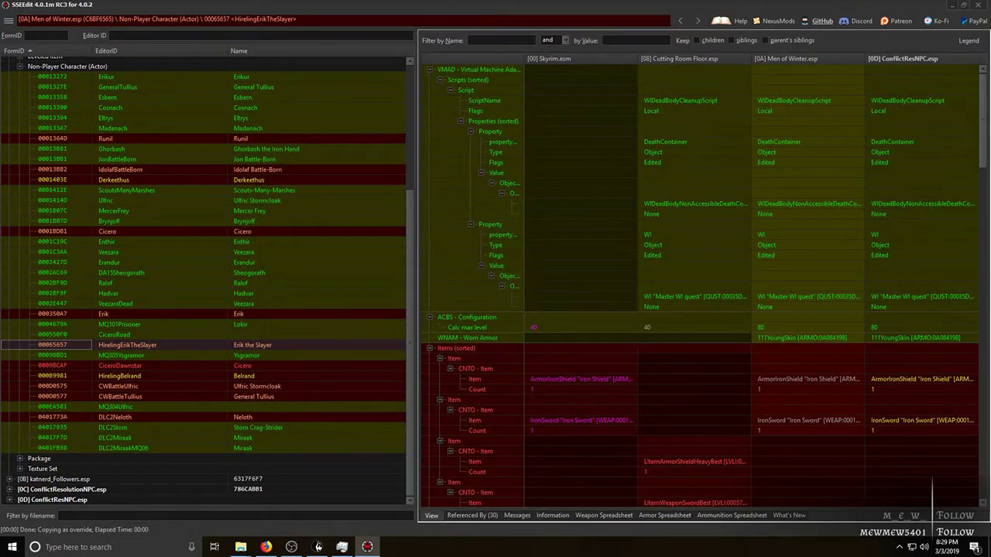
Copy Erik the Slayer's Items list from Cutting Room Floor.esp into his ConflictResNPC.esp override
{"action": "scroll", "coordinate": [701, 286], "scroll_direction": "down", "scroll_amount": 6}
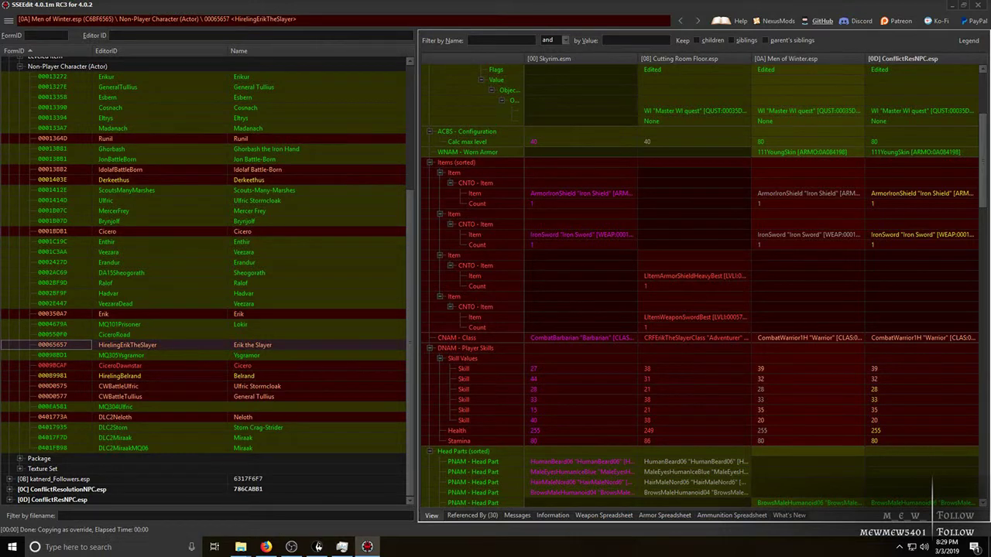
{"action": "left_click_drag", "start_coordinate": [694, 163], "coordinate": [910, 179]}
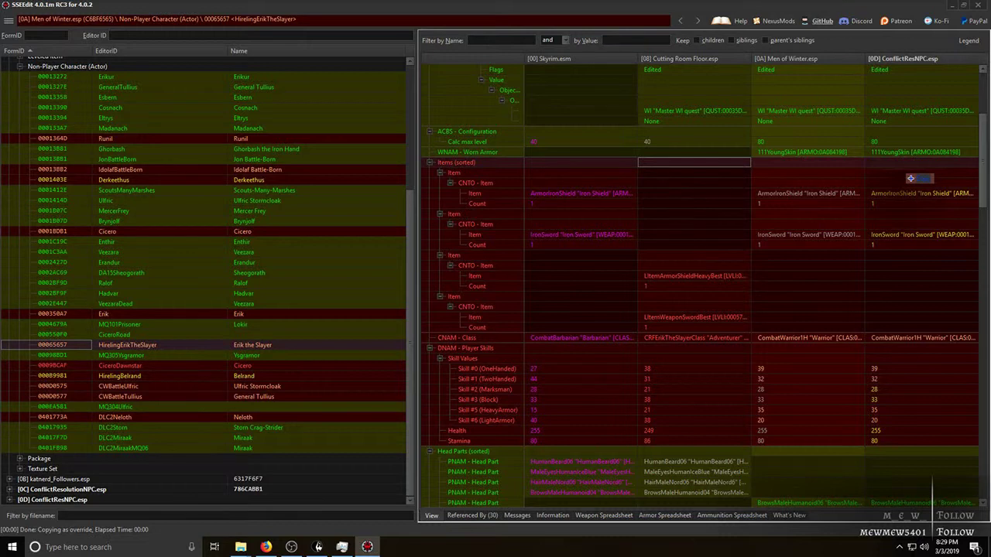
{"action": "left_click_drag", "start_coordinate": [911, 178], "coordinate": [922, 174]}
Forward Erik's CRFErikTheSlayerClass class and Player Skills from Cutting Room Floor.esp into ConflictResNPC.esp, accepting the added master
{"action": "left_click", "coordinate": [695, 338]}
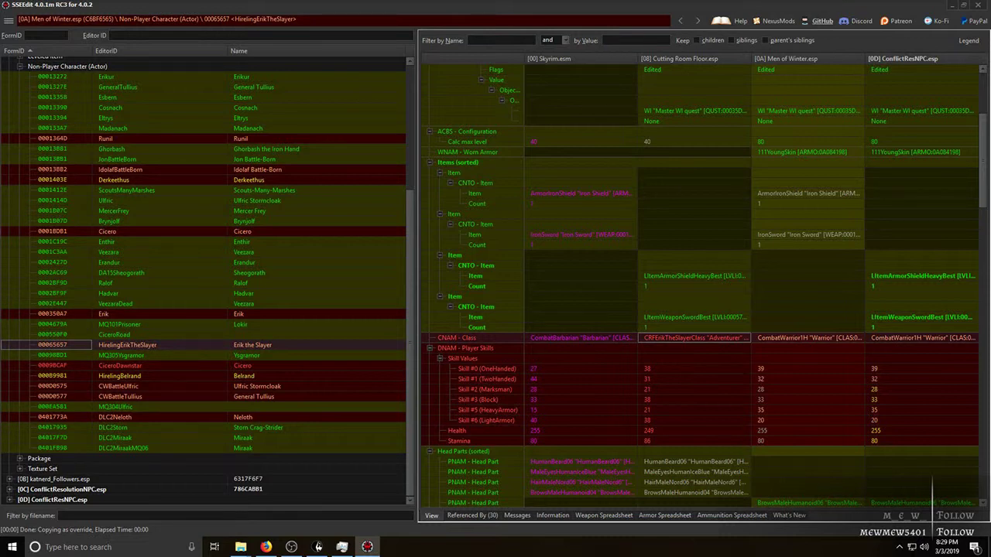
{"action": "left_click", "coordinate": [808, 338]}
{"action": "left_click", "coordinate": [695, 338]}
{"action": "left_click_drag", "start_coordinate": [695, 341], "coordinate": [929, 353]}
{"action": "key", "text": "Return"}
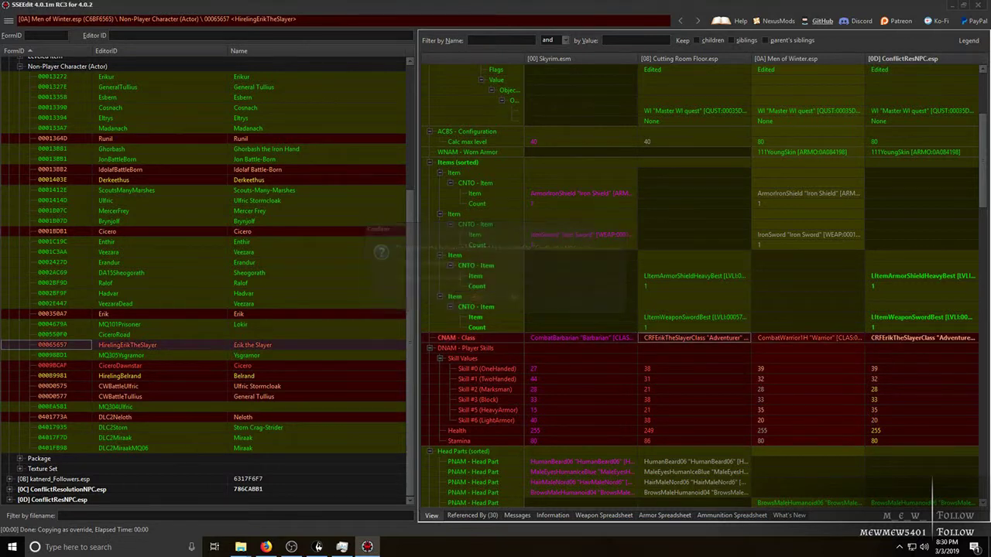
{"action": "left_click_drag", "start_coordinate": [694, 348], "coordinate": [931, 362]}
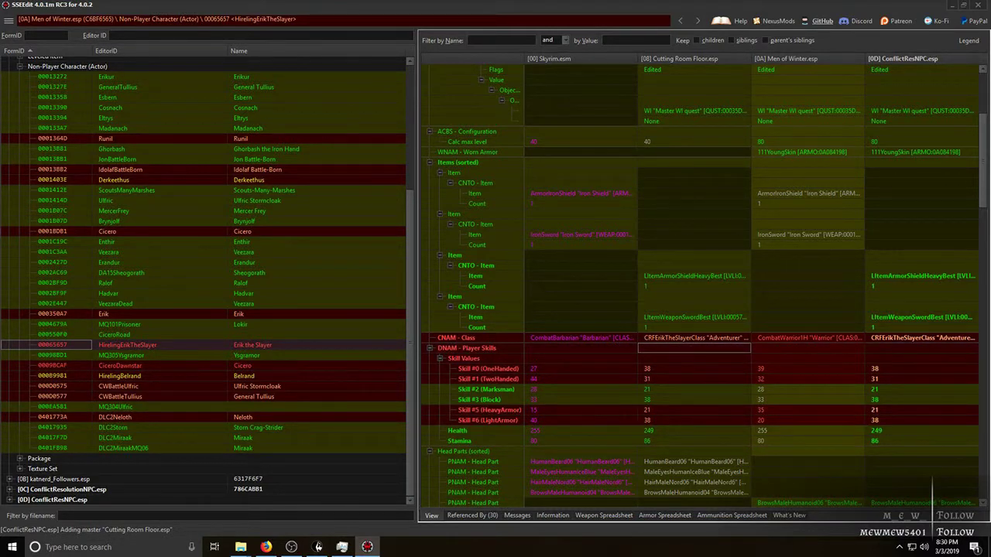
Copy the ErikOutfit default outfit from Cutting Room Floor.esp into Erik the Slayer's ConflictResNPC.esp override
{"action": "scroll", "coordinate": [703, 286], "scroll_direction": "down", "scroll_amount": 7}
{"action": "scroll", "coordinate": [704, 286], "scroll_direction": "up", "scroll_amount": 9}
{"action": "scroll", "coordinate": [704, 286], "scroll_direction": "down", "scroll_amount": 9}
{"action": "left_click", "coordinate": [694, 338]}
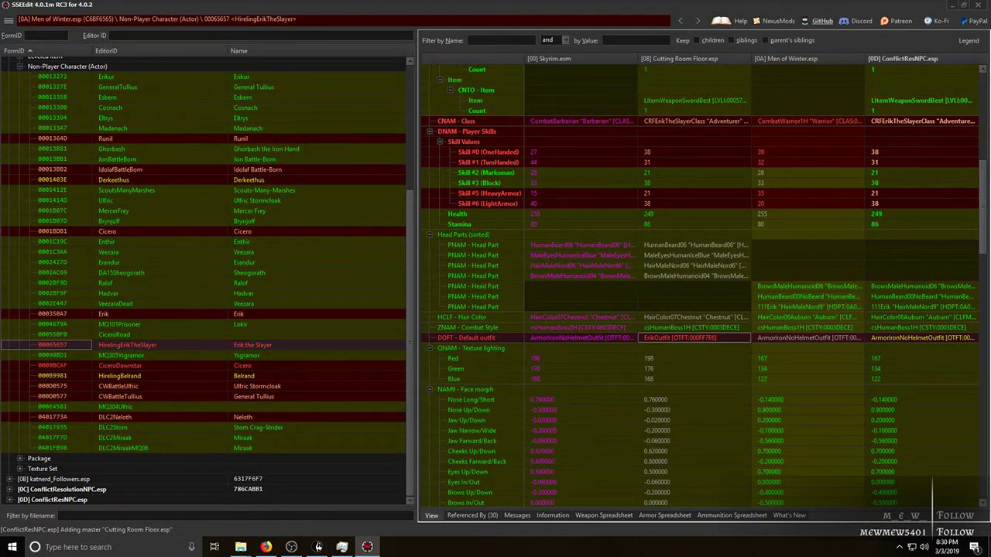
{"action": "left_click_drag", "start_coordinate": [694, 338], "coordinate": [921, 338]}
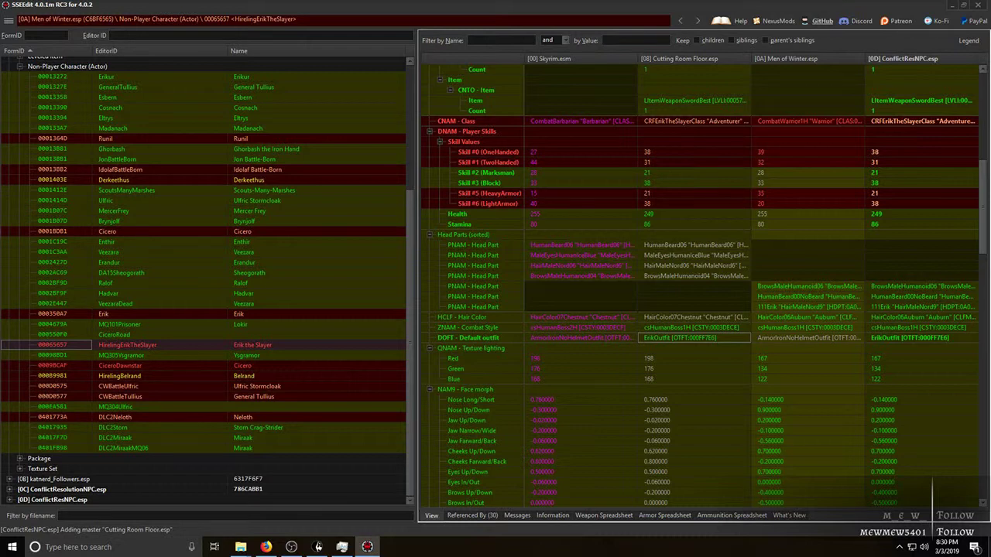
Expand the Non-Player Character records of katnerd_Followers.esp and review the Sven, Faendal and Amren records for conflicts
{"action": "scroll", "coordinate": [207, 279], "scroll_direction": "up", "scroll_amount": 1}
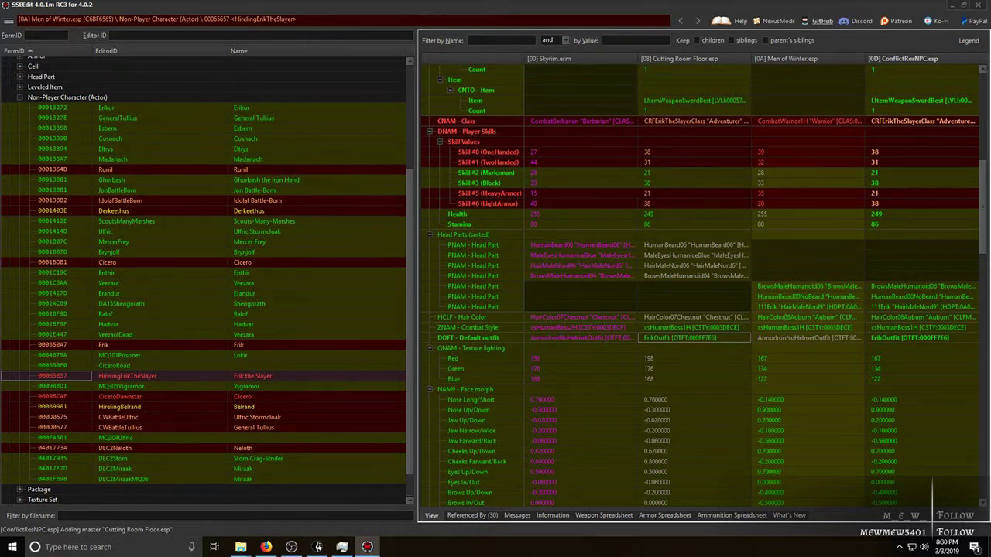
{"action": "scroll", "coordinate": [207, 278], "scroll_direction": "up", "scroll_amount": 1}
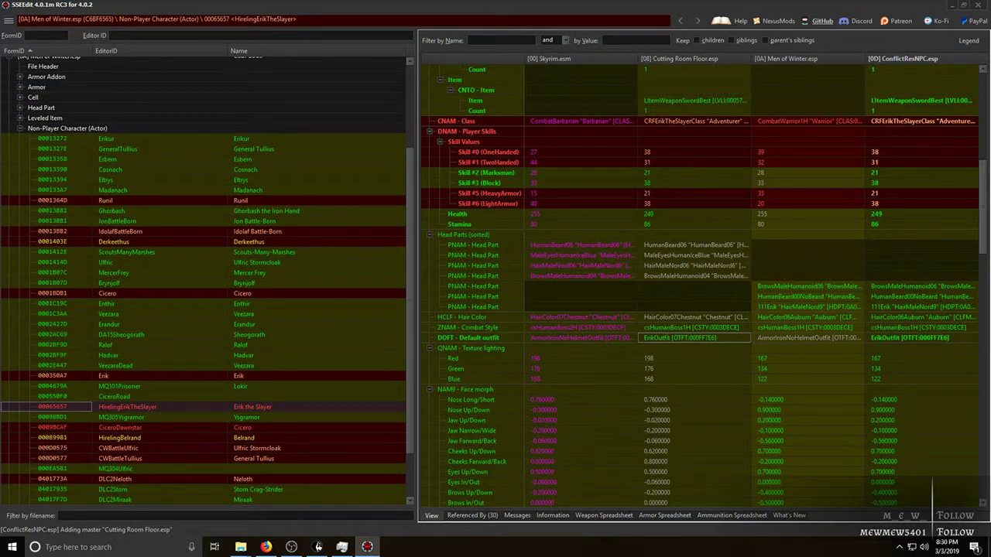
{"action": "scroll", "coordinate": [207, 279], "scroll_direction": "up", "scroll_amount": 4}
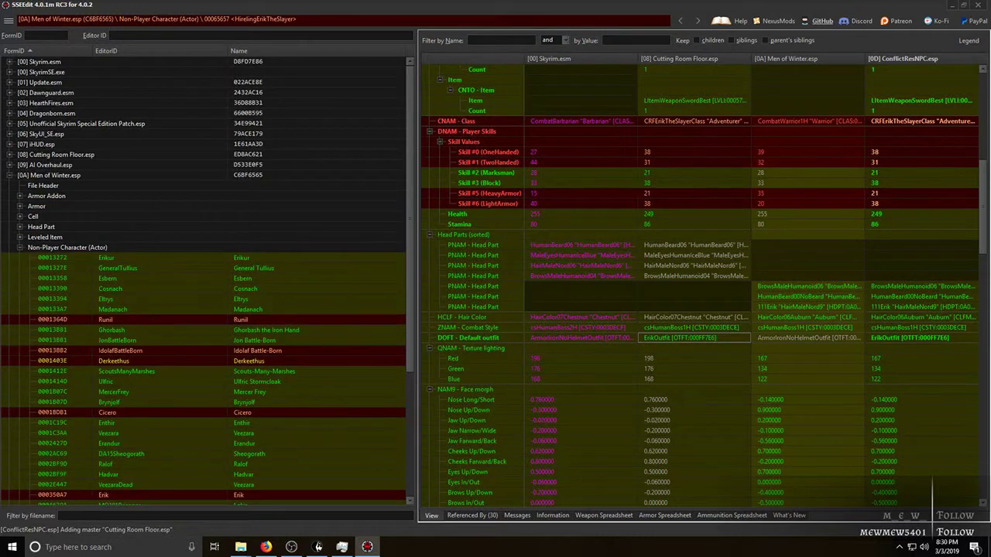
{"action": "left_click", "coordinate": [53, 299]}
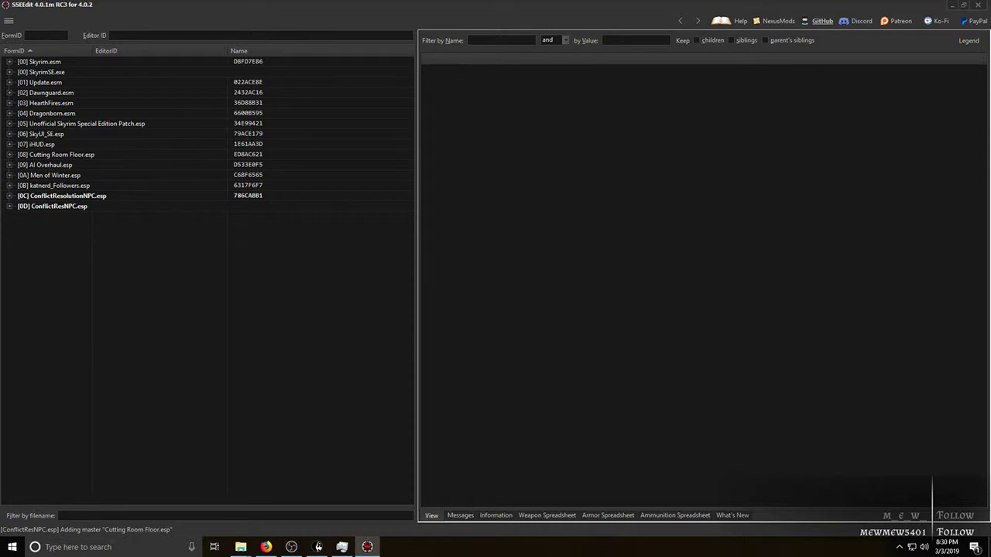
{"action": "left_click", "coordinate": [10, 186]}
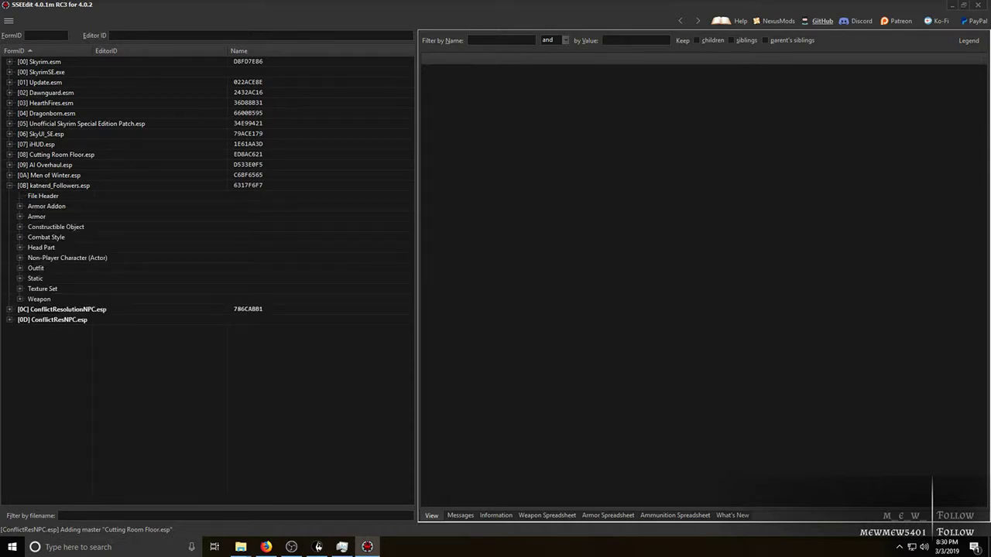
{"action": "left_click", "coordinate": [20, 258]}
{"action": "left_click", "coordinate": [53, 269]}
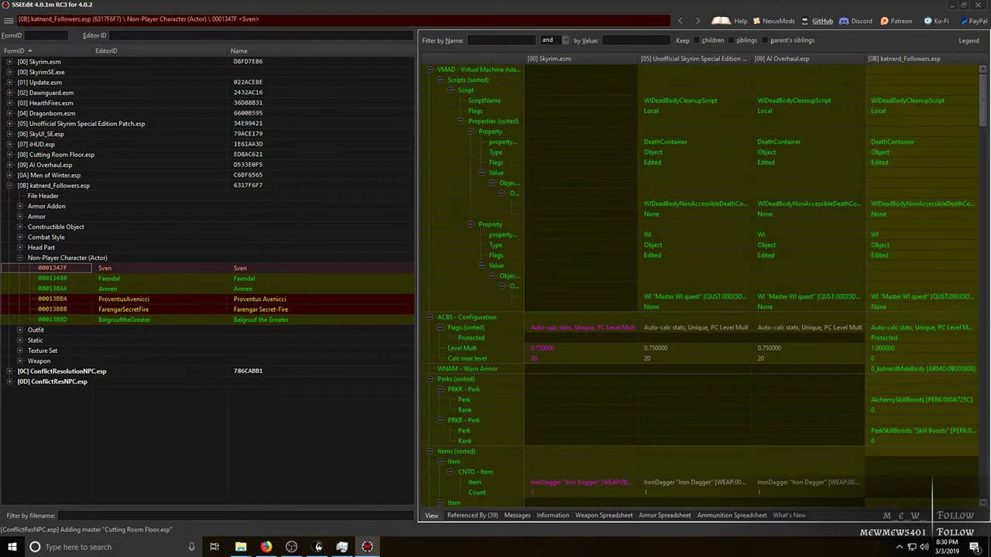
{"action": "left_click", "coordinate": [52, 279]}
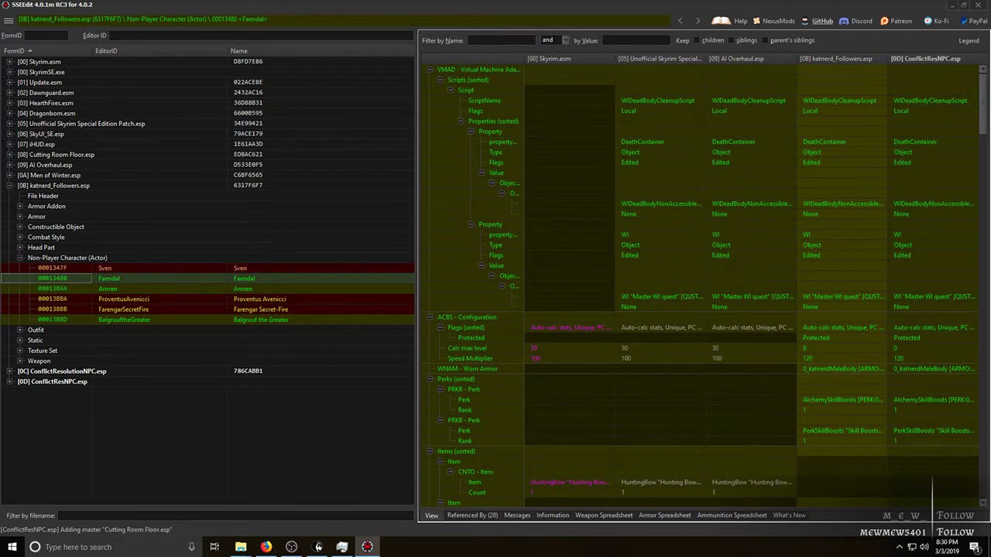
{"action": "left_click", "coordinate": [53, 289]}
Copy the Proventus Avenicci record from katnerd_Followers.esp as an override into ConflictResNPC.esp
{"action": "left_click", "coordinate": [53, 299]}
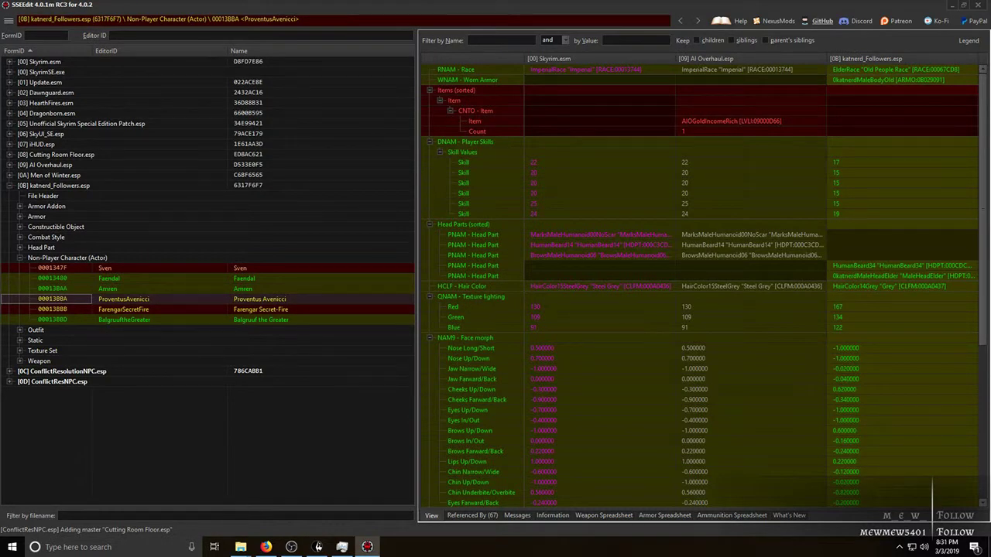
{"action": "right_click", "coordinate": [831, 58]}
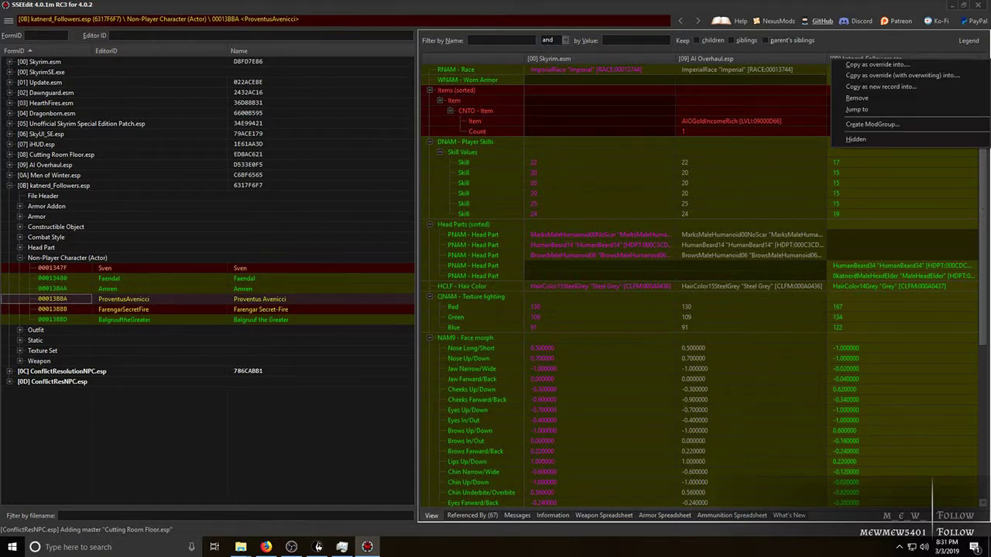
{"action": "left_click", "coordinate": [859, 64]}
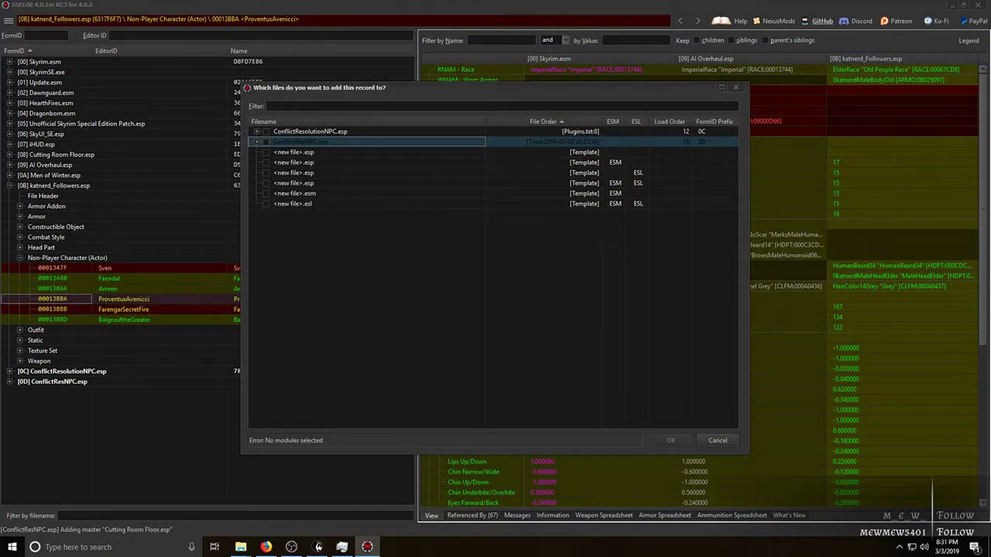
{"action": "left_click", "coordinate": [266, 142]}
{"action": "left_click", "coordinate": [670, 440]}
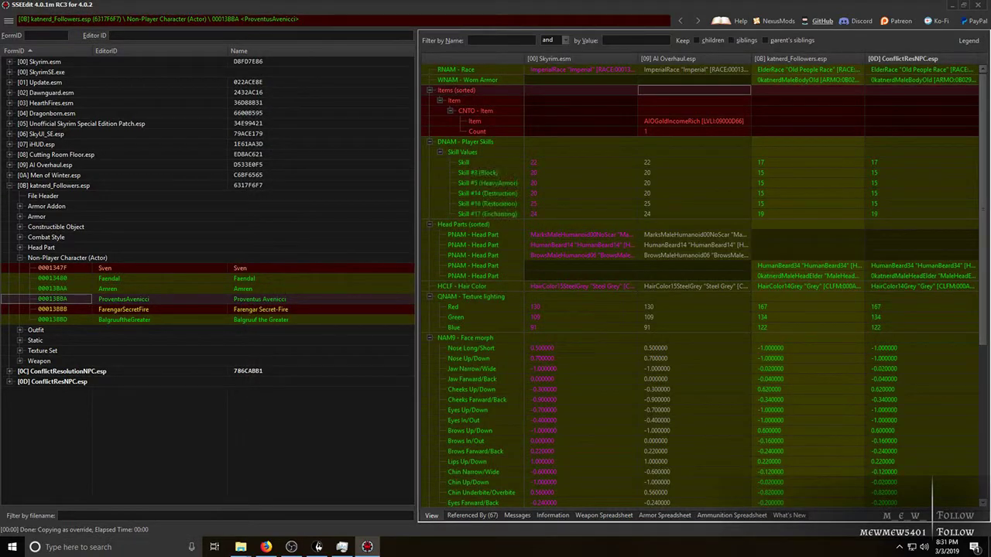
Forward Proventus Avenicci's Items list with AIOGoldIncomeRich from AI Overhaul.esp into his ConflictResNPC.esp override
{"action": "left_click_drag", "start_coordinate": [667, 90], "coordinate": [913, 91]}
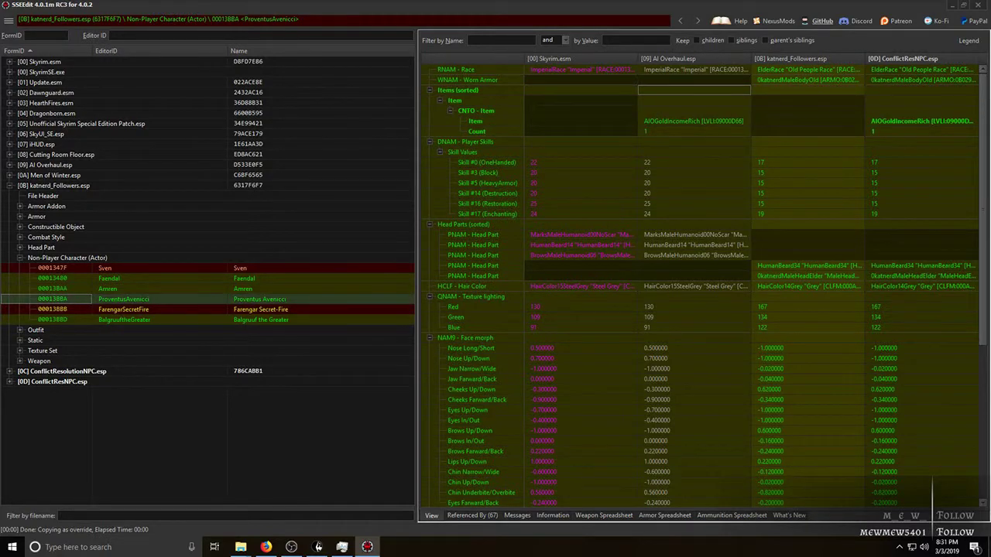
{"action": "scroll", "coordinate": [701, 286], "scroll_direction": "down", "scroll_amount": 8}
{"action": "scroll", "coordinate": [700, 286], "scroll_direction": "up", "scroll_amount": 8}
Review the Farengar Secret-Fire record for conflicts between the Unofficial Skyrim Special Edition Patch and katnerd_Followers.esp
{"action": "left_click", "coordinate": [123, 309]}
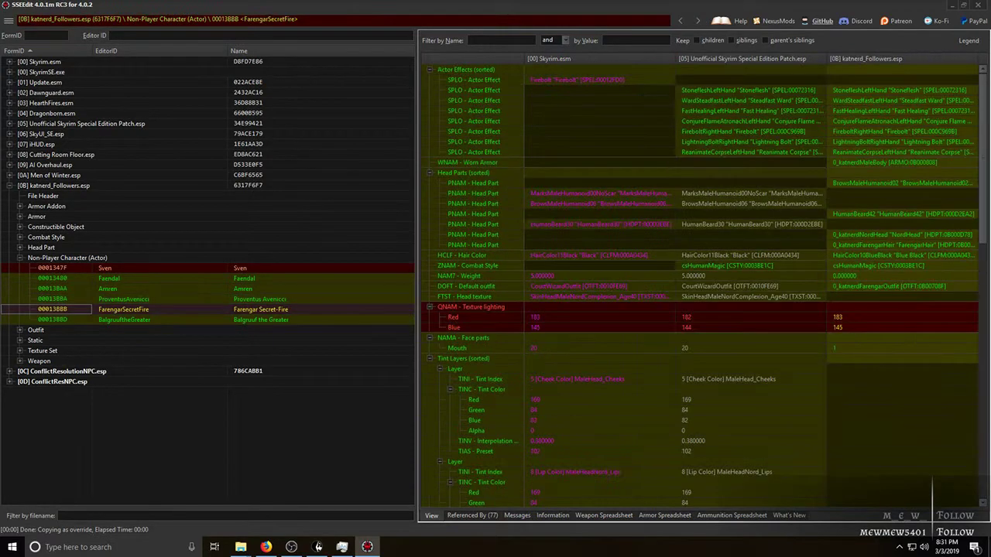
{"action": "scroll", "coordinate": [701, 286], "scroll_direction": "down", "scroll_amount": 2}
{"action": "scroll", "coordinate": [700, 286], "scroll_direction": "down", "scroll_amount": 10}
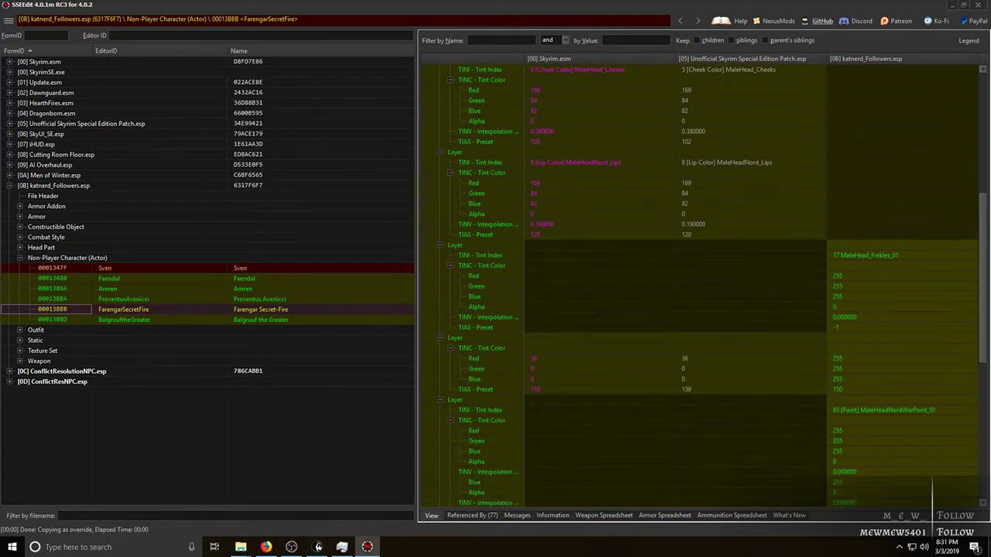
{"action": "scroll", "coordinate": [700, 286], "scroll_direction": "up", "scroll_amount": 12}
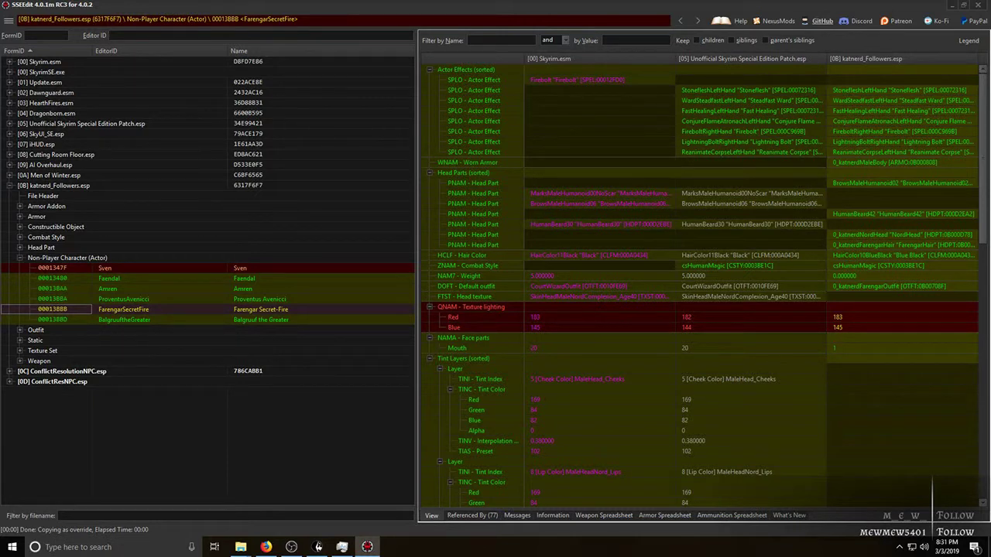
{"action": "scroll", "coordinate": [701, 286], "scroll_direction": "down", "scroll_amount": 3}
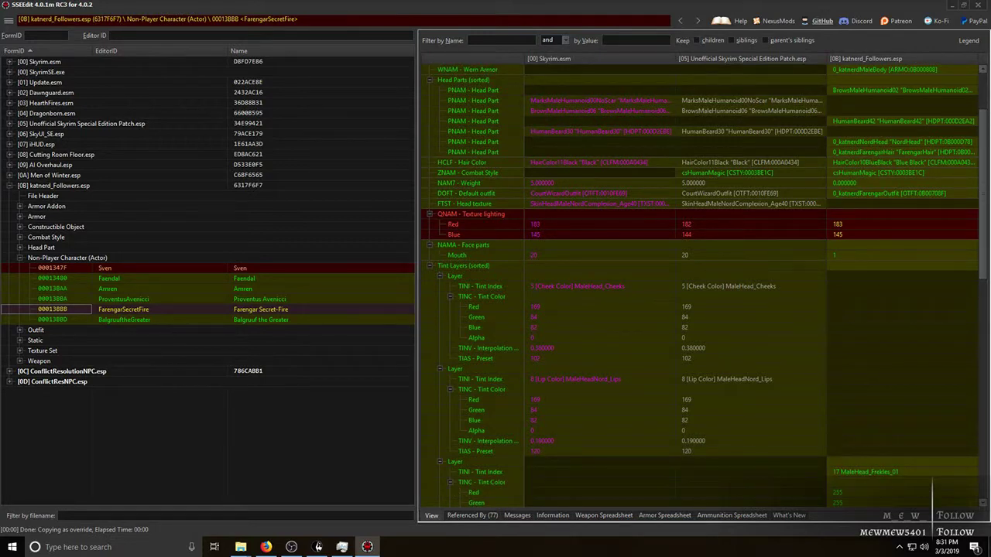
{"action": "scroll", "coordinate": [700, 287], "scroll_direction": "up", "scroll_amount": 3}
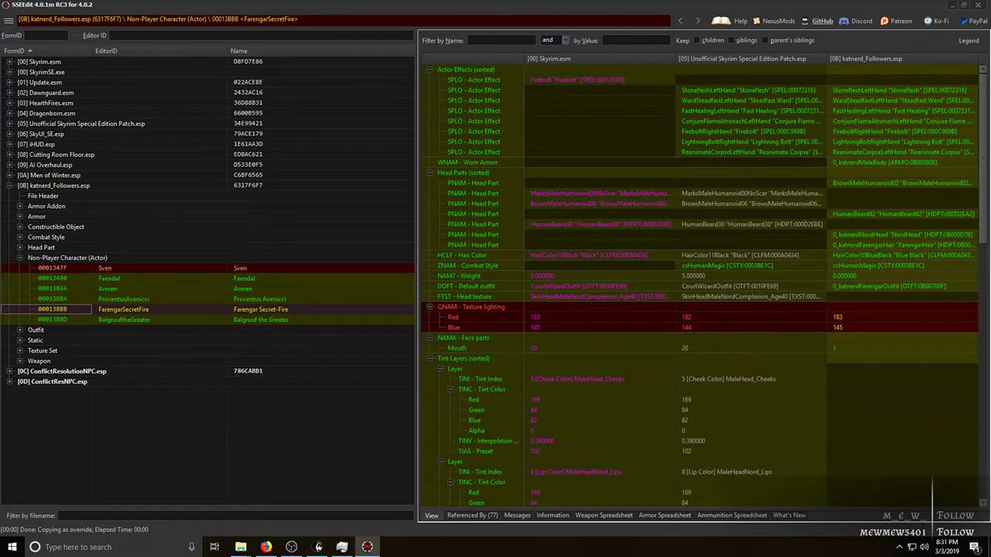
{"action": "scroll", "coordinate": [700, 286], "scroll_direction": "down", "scroll_amount": 8}
{"action": "scroll", "coordinate": [700, 287], "scroll_direction": "up", "scroll_amount": 8}
Save the changes to ConflictResNPC.esp only, leaving ConflictResolutionNPC.esp out of the save
{"action": "left_click", "coordinate": [7, 20]}
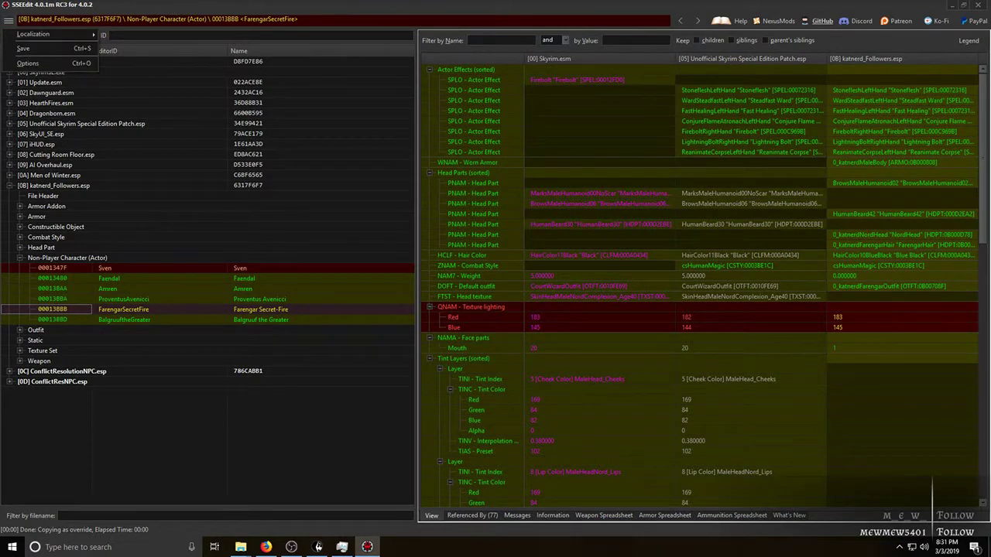
{"action": "mouse_move", "coordinate": [47, 34]}
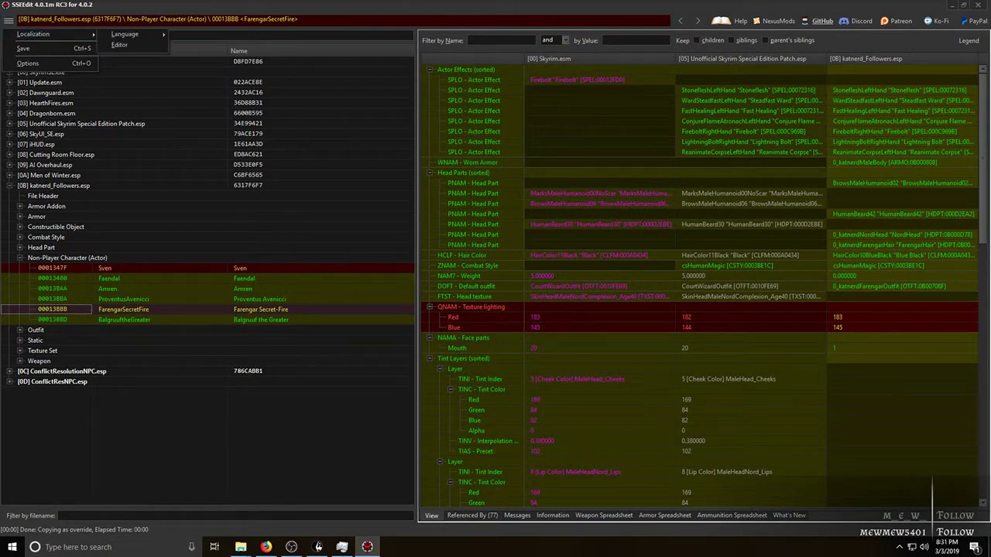
{"action": "left_click", "coordinate": [31, 48]}
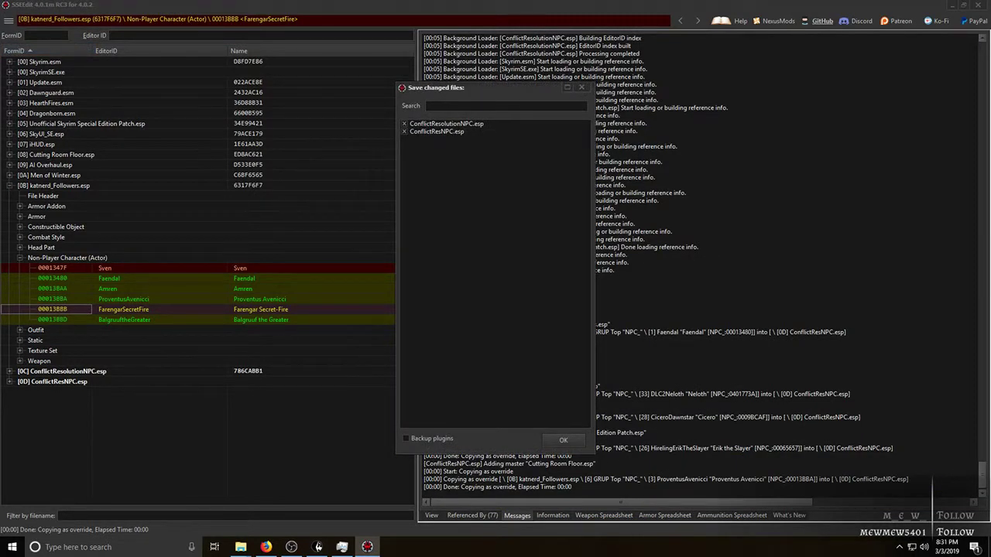
{"action": "left_click", "coordinate": [446, 124]}
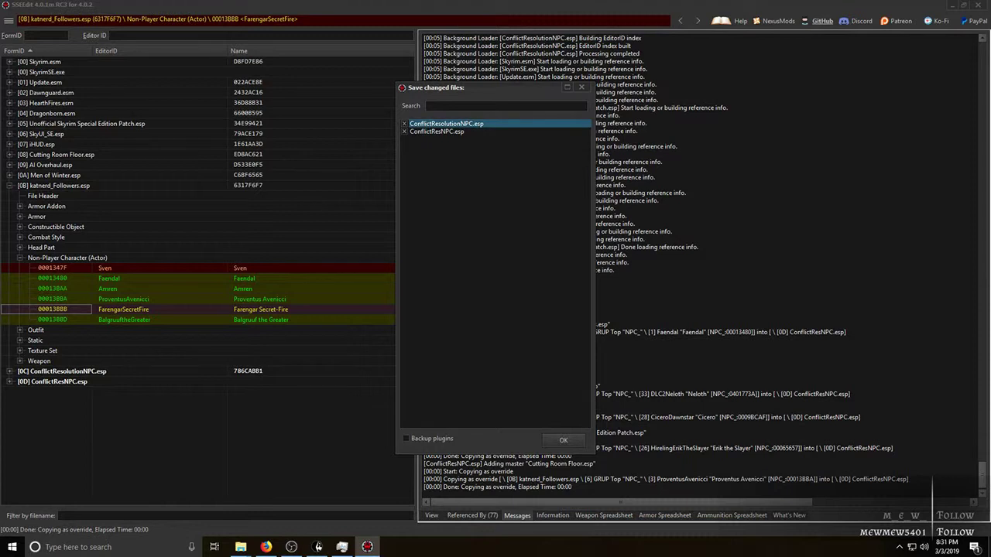
{"action": "left_click", "coordinate": [437, 131]}
{"action": "left_click", "coordinate": [404, 124]}
{"action": "left_click", "coordinate": [437, 132]}
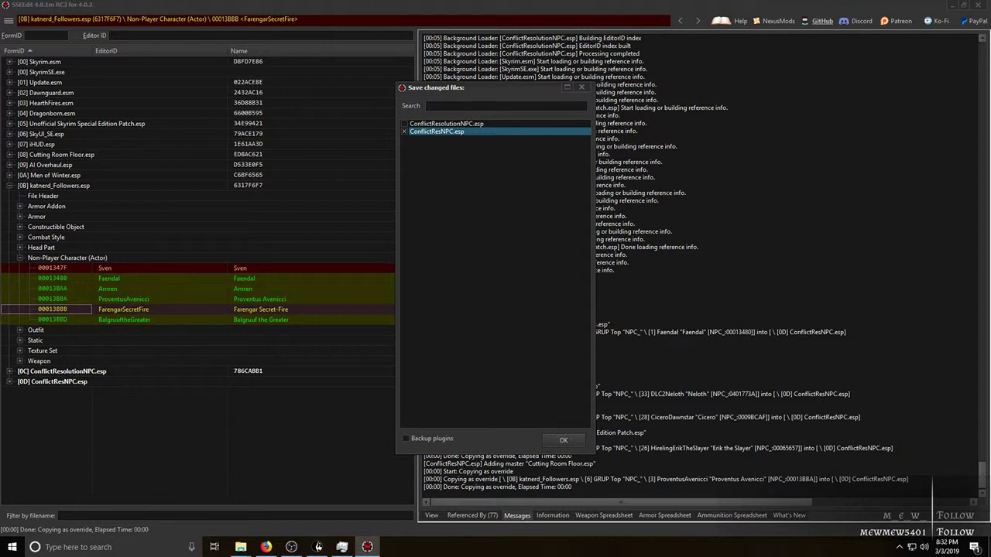
{"action": "left_click", "coordinate": [404, 124]}
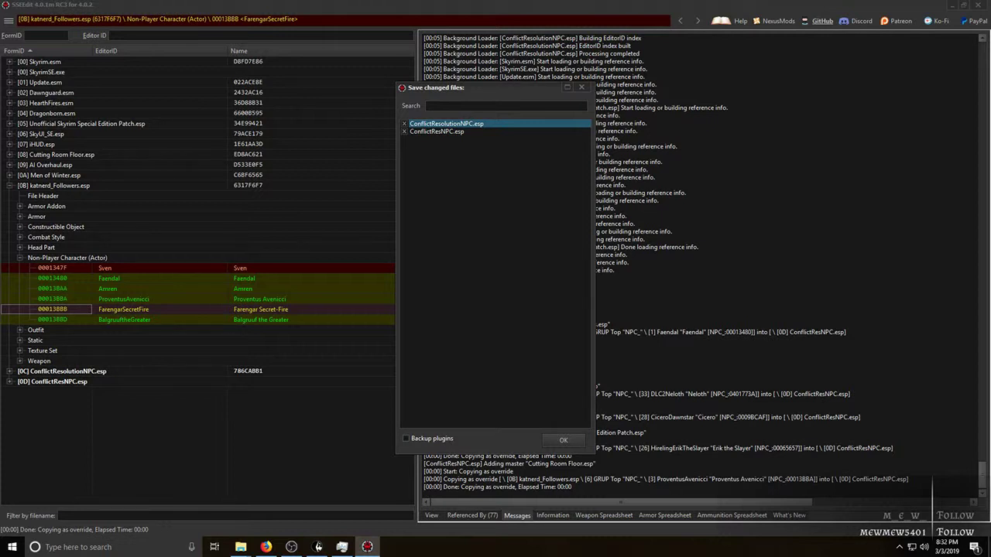
{"action": "left_click", "coordinate": [430, 438]}
{"action": "key", "text": "Return"}
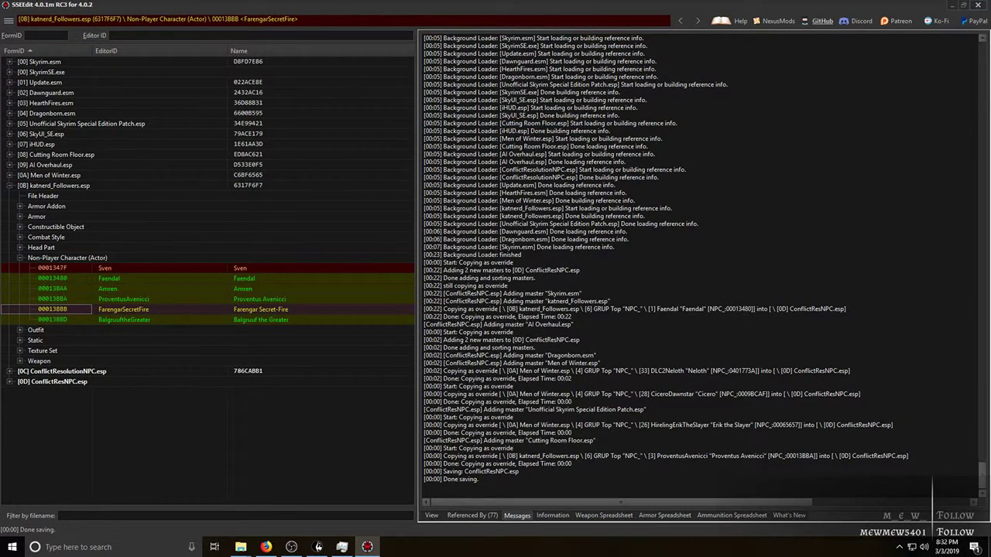
Exit SSEEdit without saving ConflictResolutionNPC.esp and return to Mod Organizer
{"action": "left_click", "coordinate": [977, 4]}
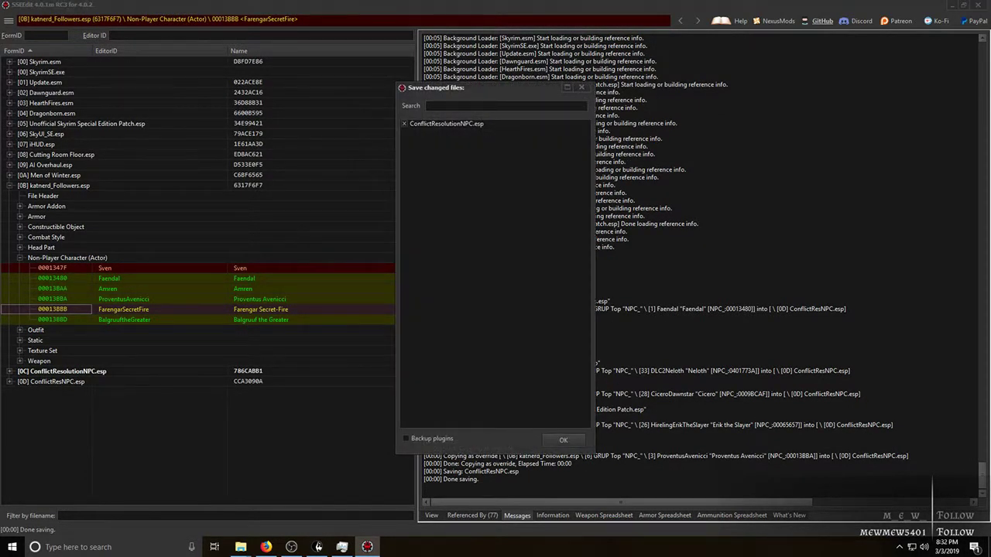
{"action": "left_click", "coordinate": [404, 124]}
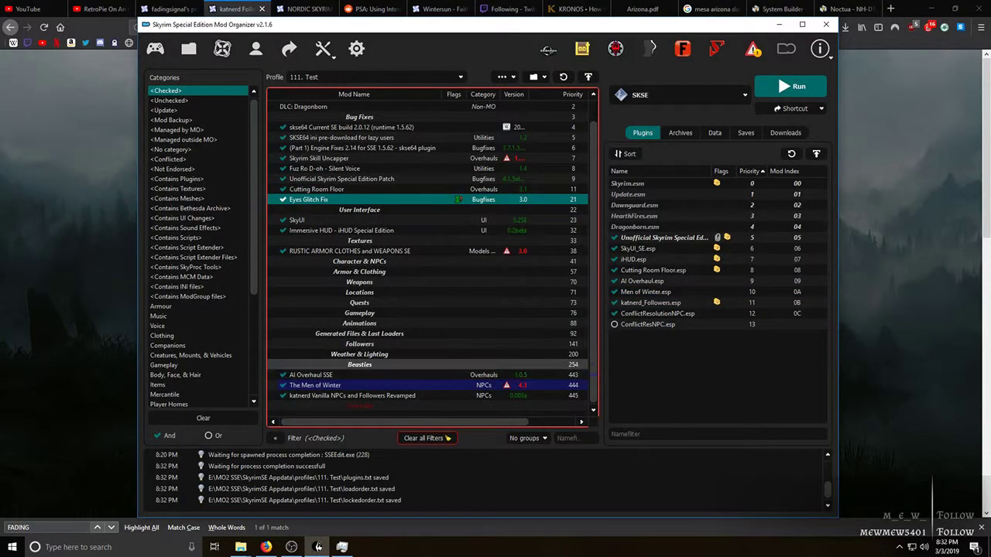
Examine the contents of Mod Organizer's Overwrite folder for the conflict resolution plugins
{"action": "double_click", "coordinate": [359, 406]}
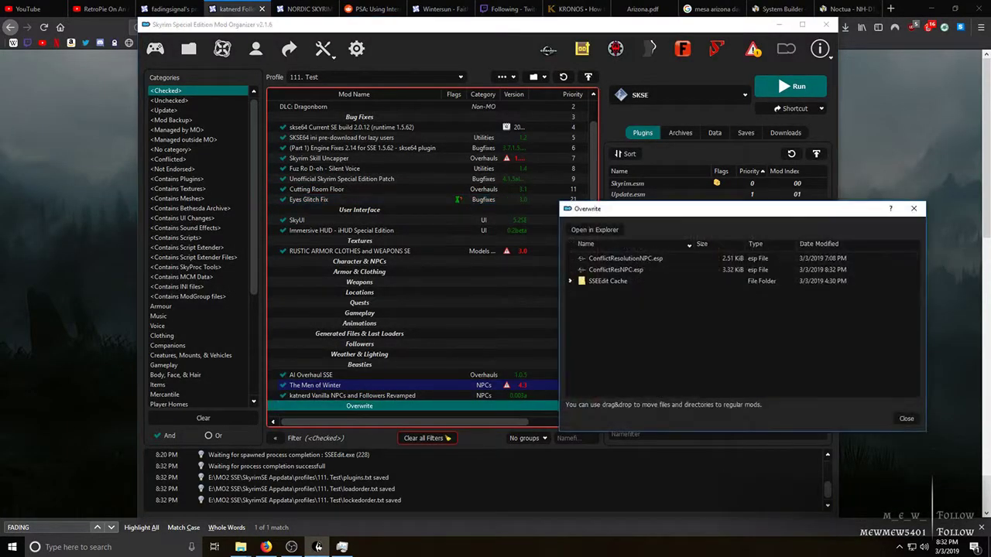
{"action": "left_click", "coordinate": [625, 258]}
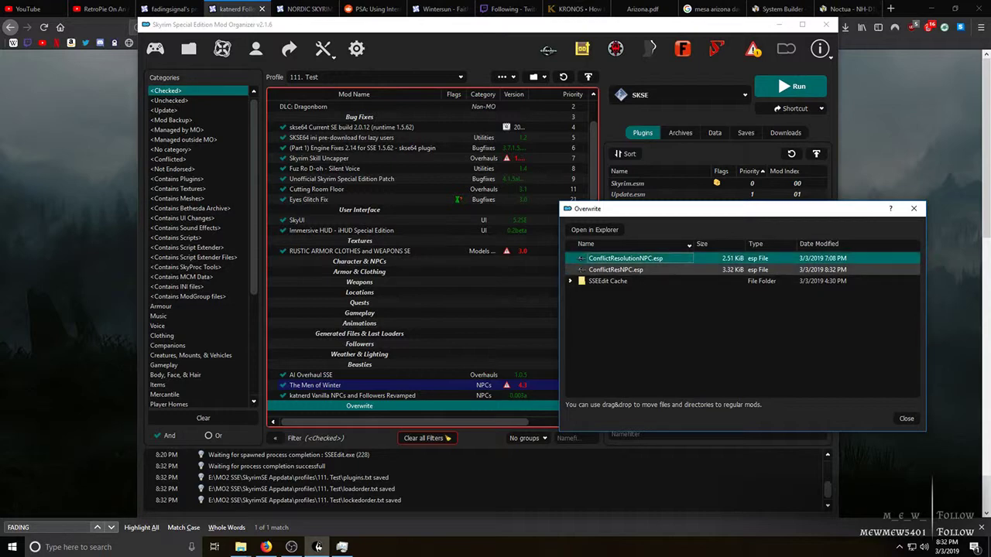
{"action": "left_click", "coordinate": [913, 209]}
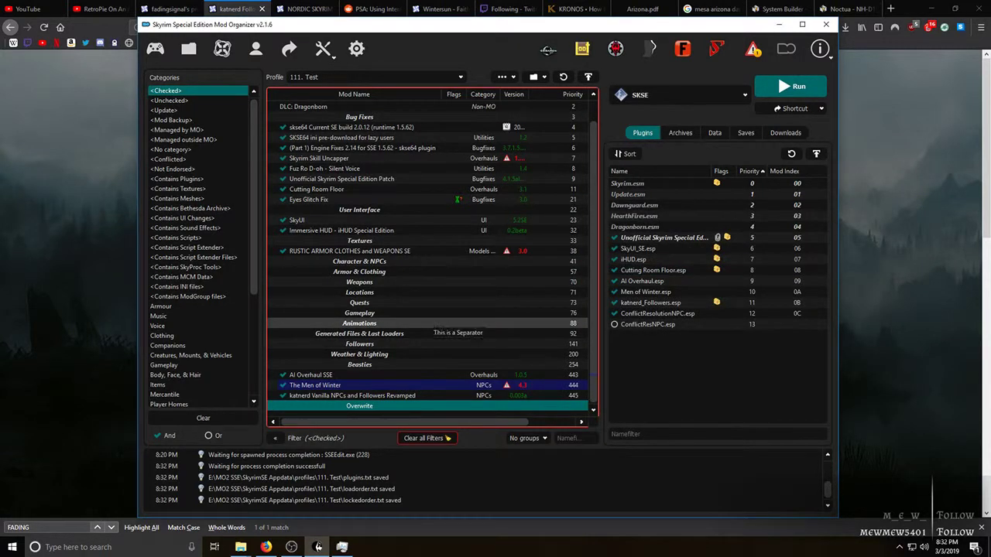
Enable ConflictResNPC.esp at the end of the load order in Mod Organizer
{"action": "mouse_move", "coordinate": [635, 324]}
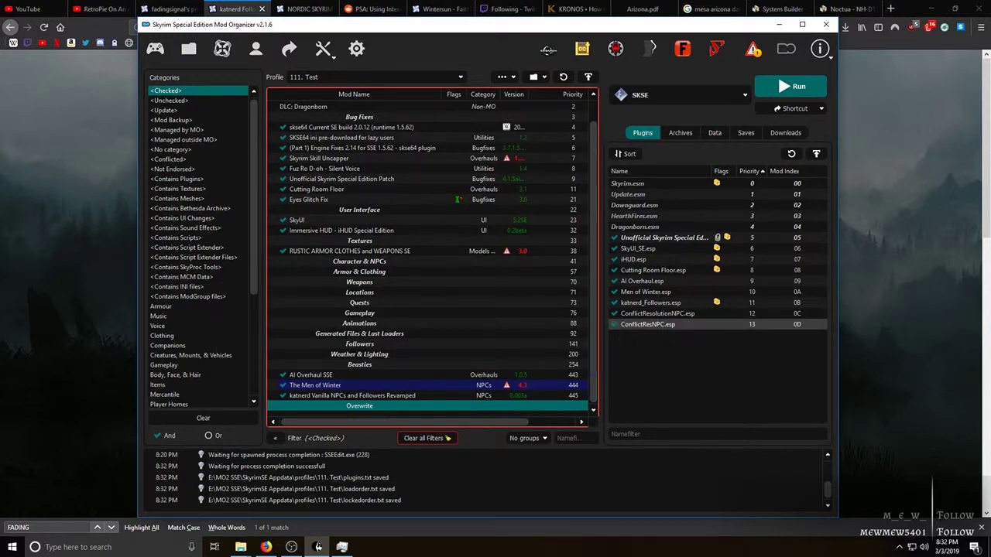
{"action": "left_click", "coordinate": [614, 324]}
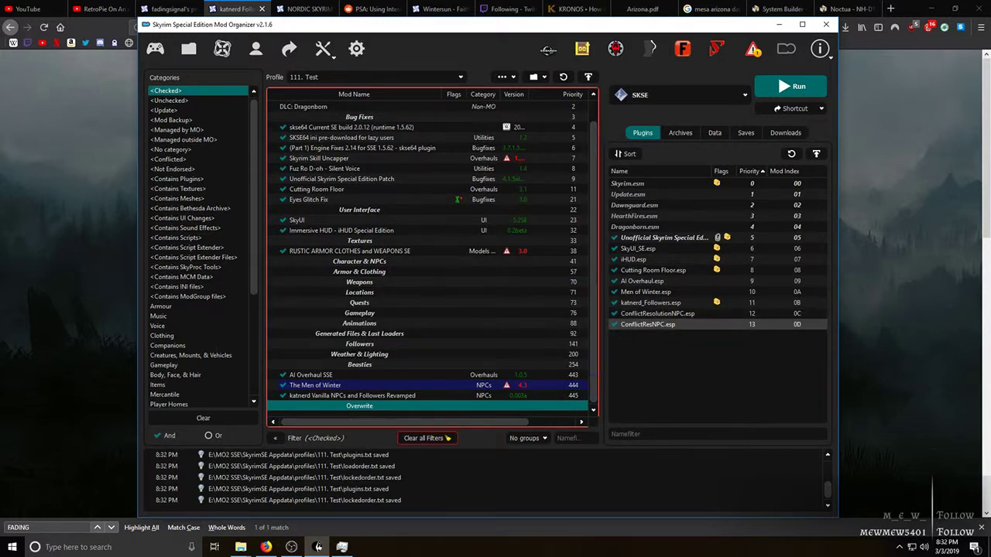
{"action": "mouse_move", "coordinate": [664, 324]}
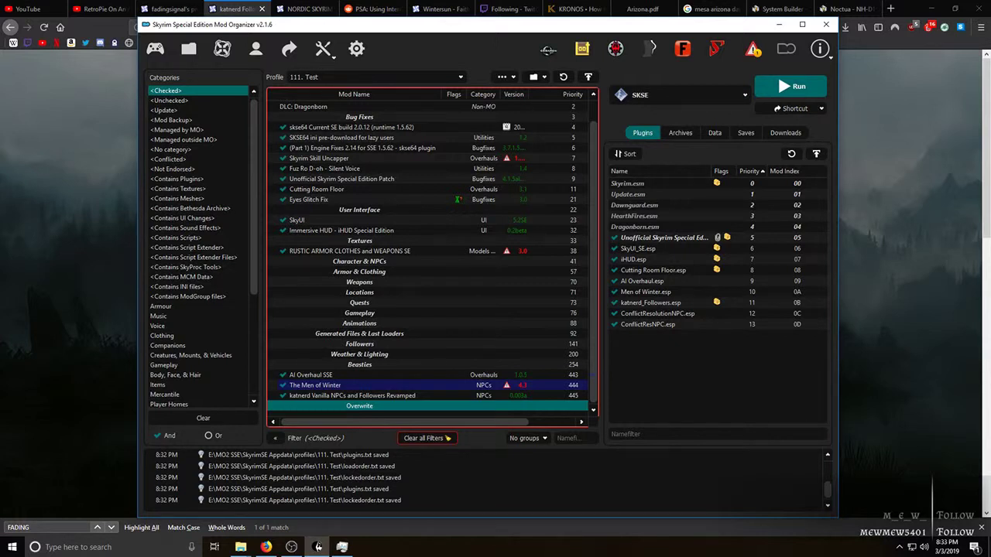
{"action": "left_click", "coordinate": [387, 127]}
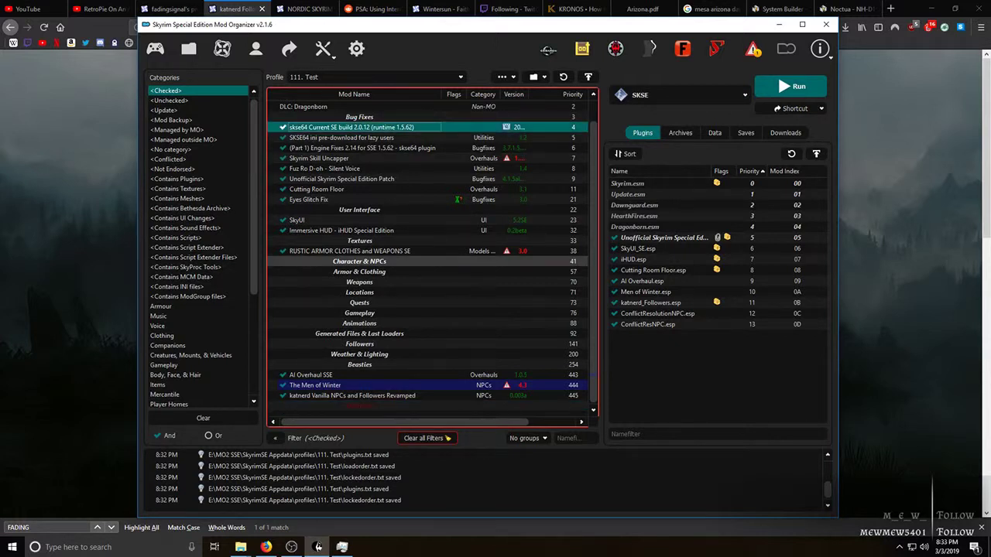